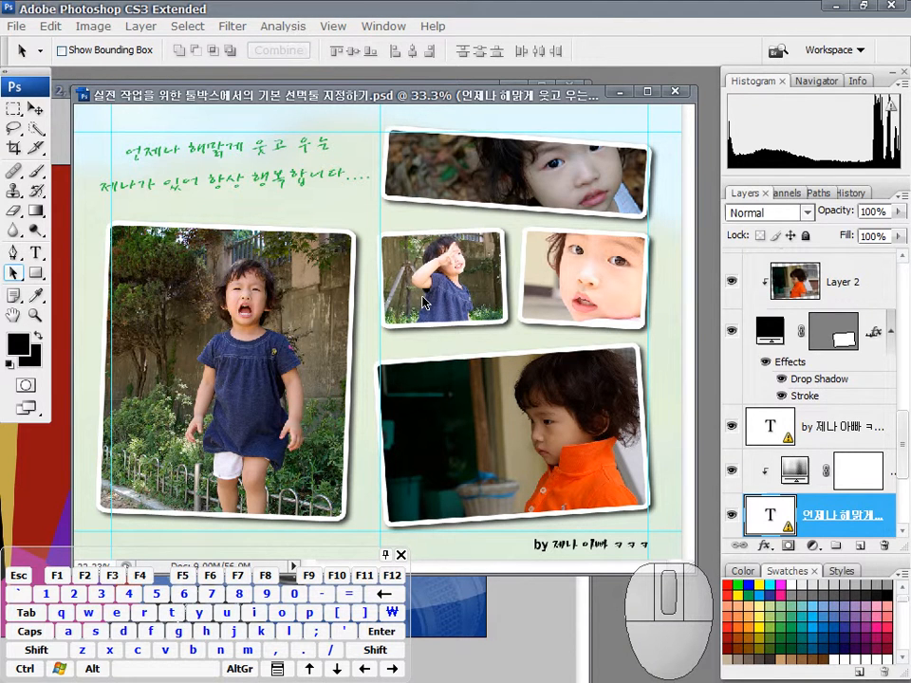
{"action": "key", "text": "alt+shift+d"}
{"action": "left_click", "coordinate": [14, 271]}
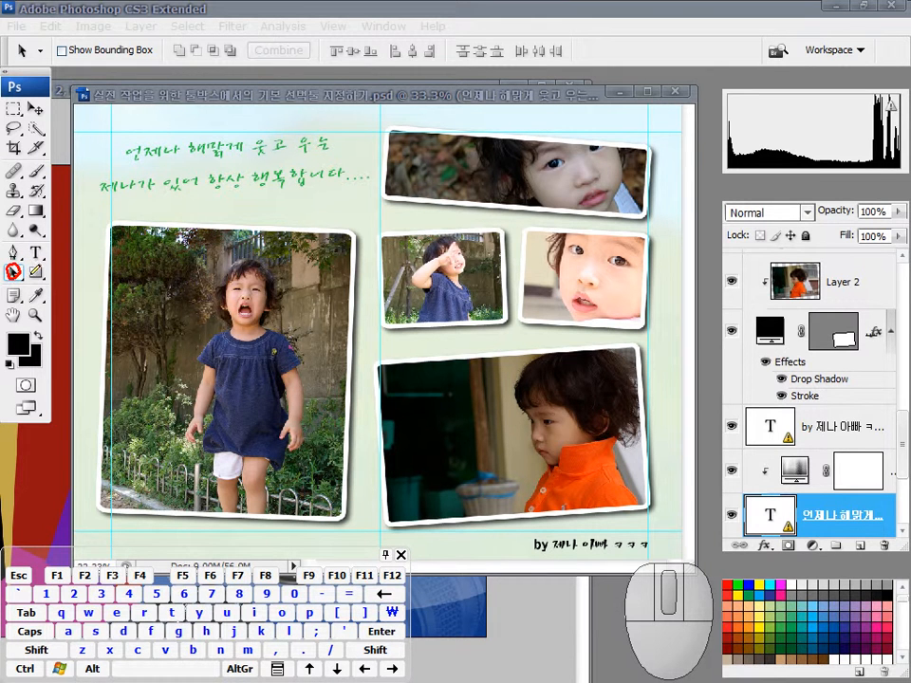
{"action": "mouse_move", "coordinate": [20, 277]}
{"action": "left_mouse_down"}
{"action": "mouse_move", "coordinate": [215, 245]}
{"action": "mouse_move", "coordinate": [215, 263]}
{"action": "left_mouse_up"}
{"action": "key", "text": "Escape"}
{"action": "left_click", "coordinate": [427, 307]}
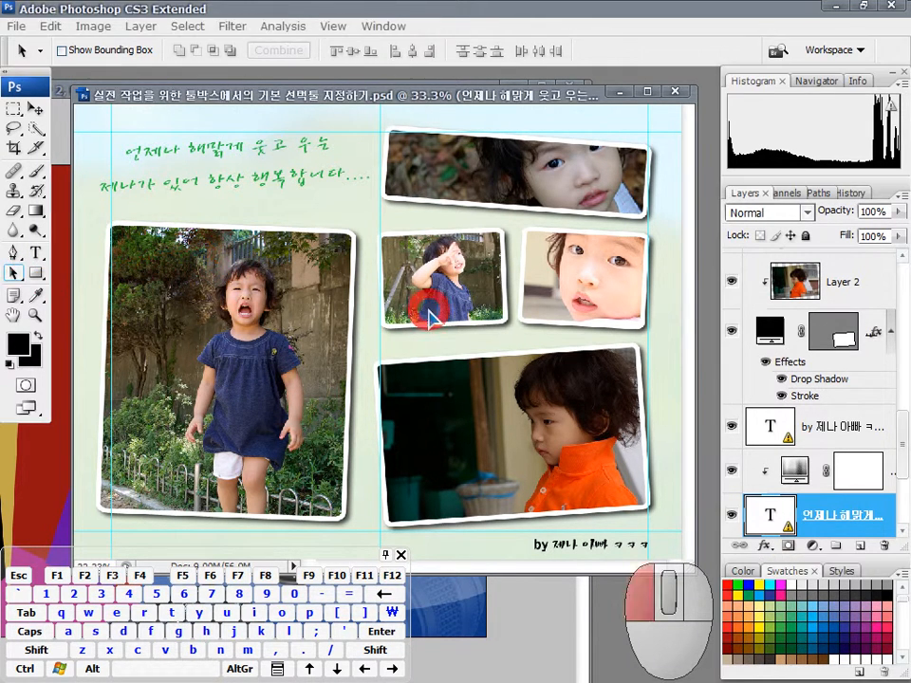
{"action": "left_click", "coordinate": [15, 272]}
{"action": "left_click", "coordinate": [106, 267]}
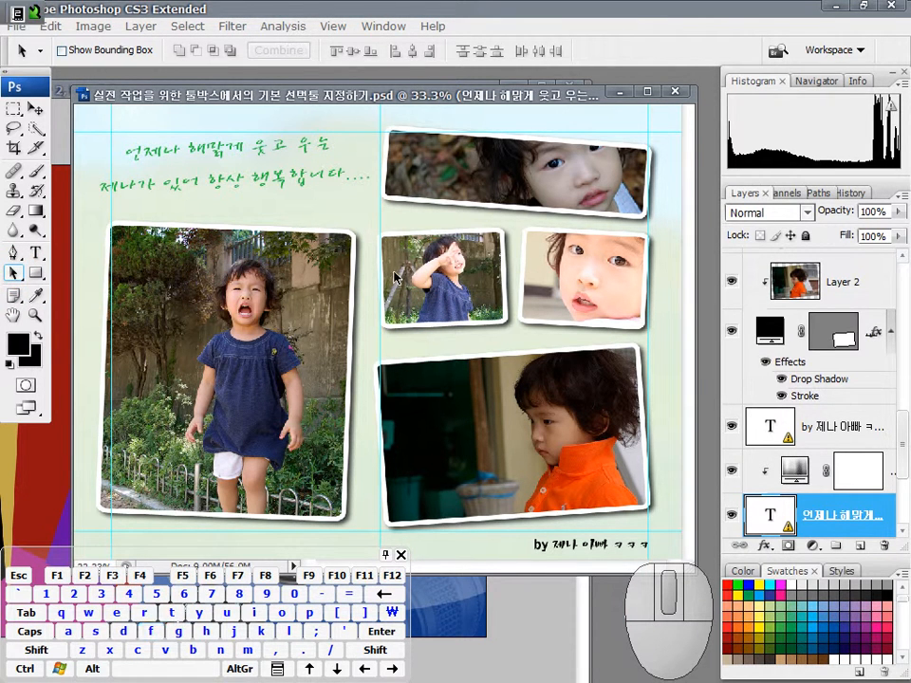
- Switch the document window to full screen mode with the menu bar and bring the whole collage into view
{"action": "key", "text": "f"}
{"action": "key", "text": "f"}
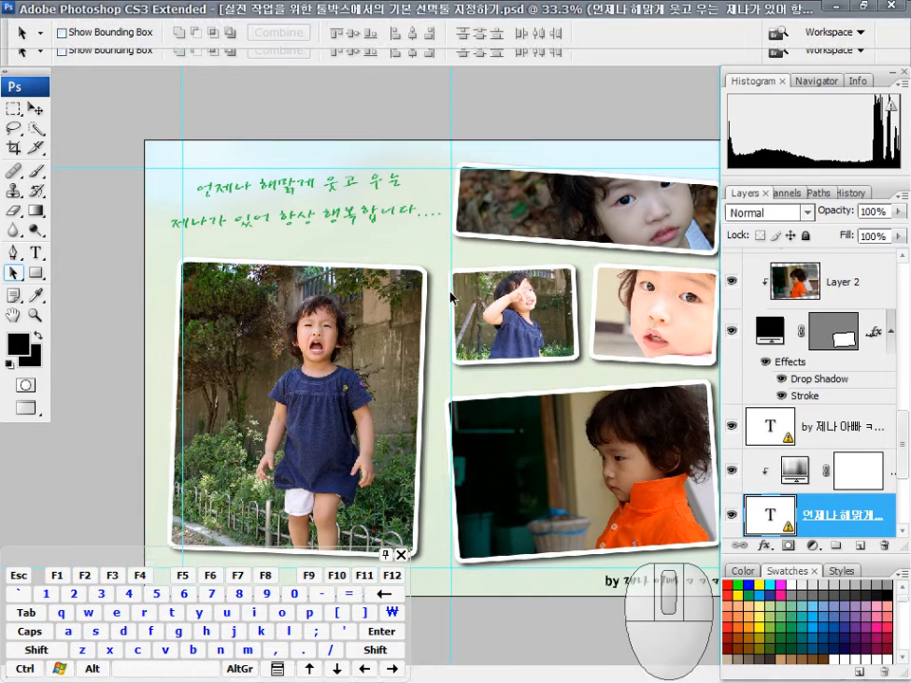
{"action": "key", "text": "space"}
{"action": "left_click_drag", "start_coordinate": [480, 292], "coordinate": [380, 269]}
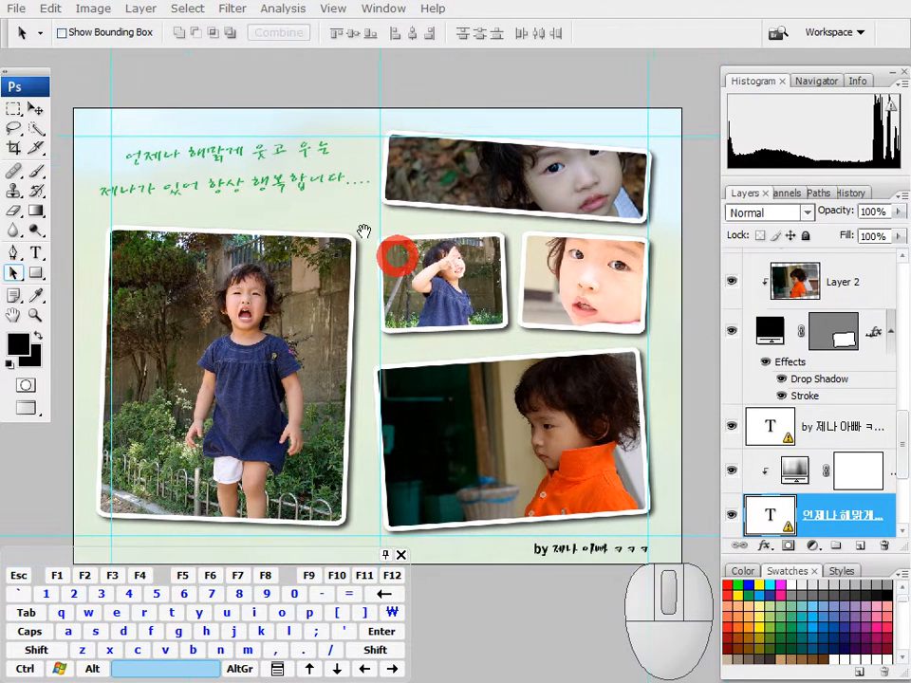
- Hide the guides and make Layer 2 the active layer, with the Rectangular Marquee tool active
{"action": "left_click", "coordinate": [16, 109]}
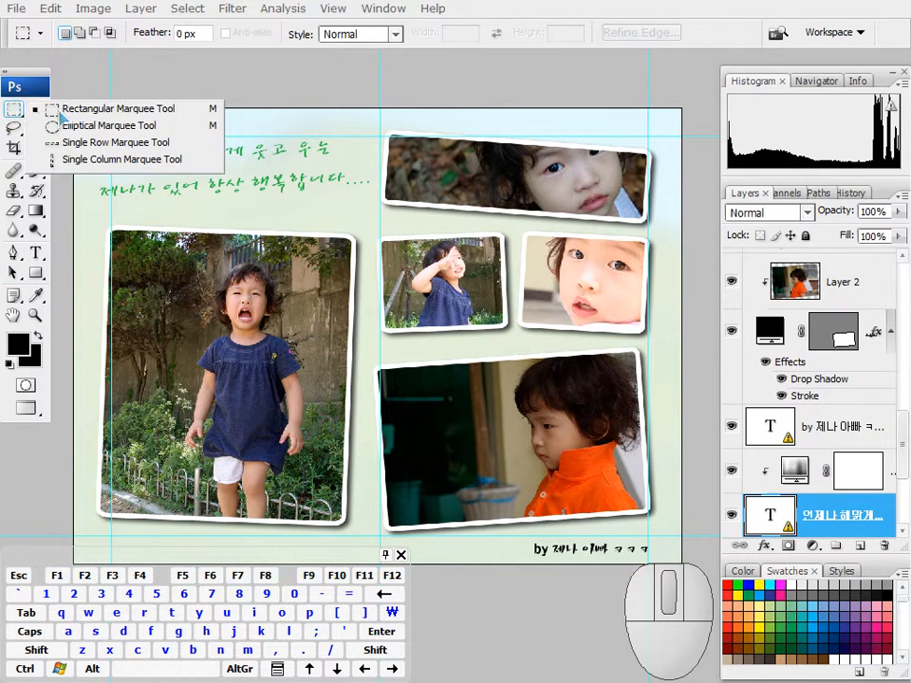
{"action": "key", "text": "space"}
{"action": "left_click_drag", "start_coordinate": [409, 298], "coordinate": [419, 303]}
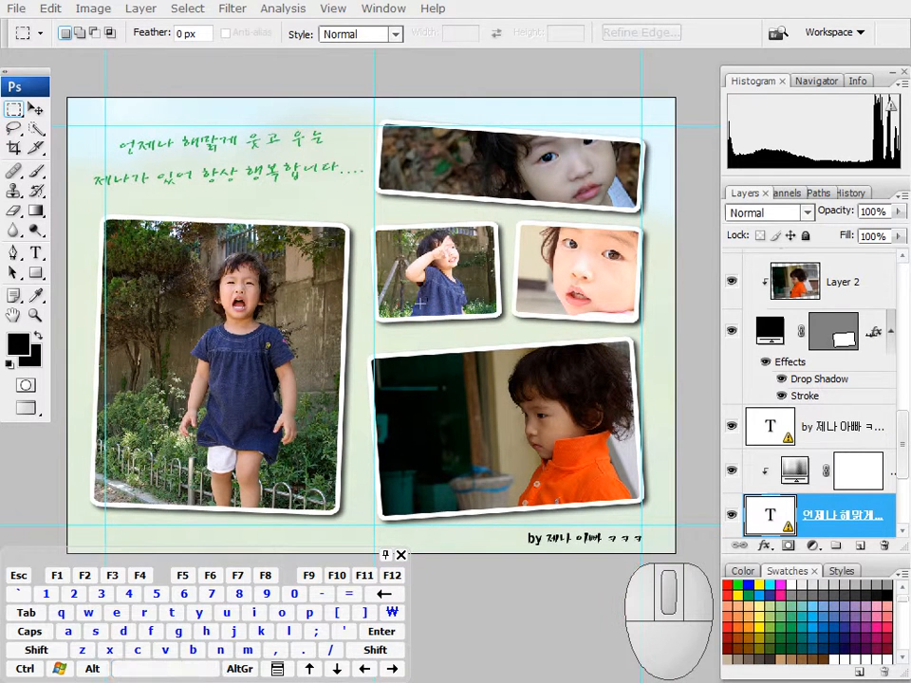
{"action": "key", "text": "ctrl+semicolon"}
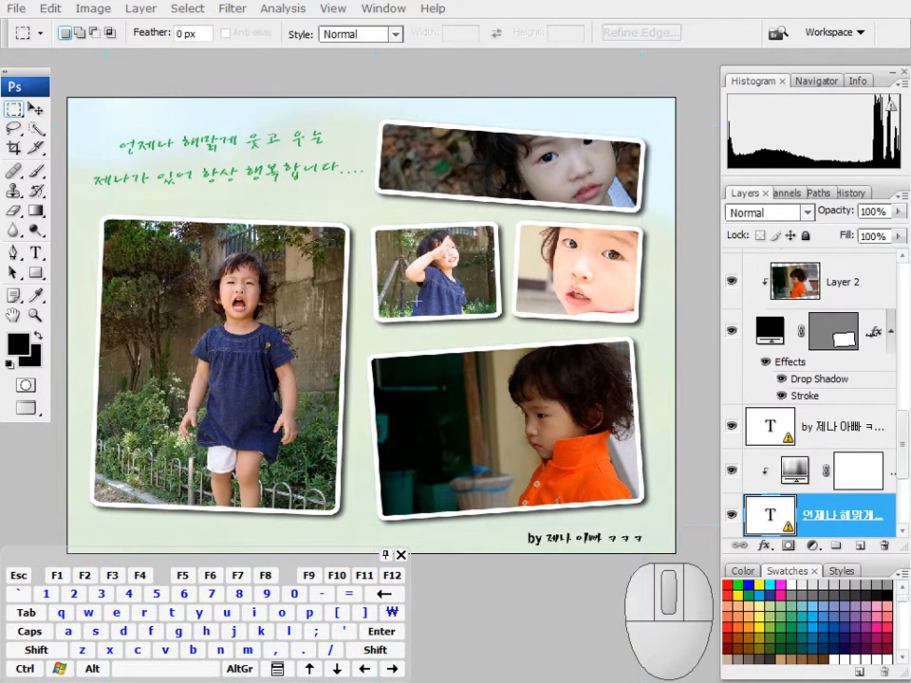
{"action": "left_click", "coordinate": [812, 294]}
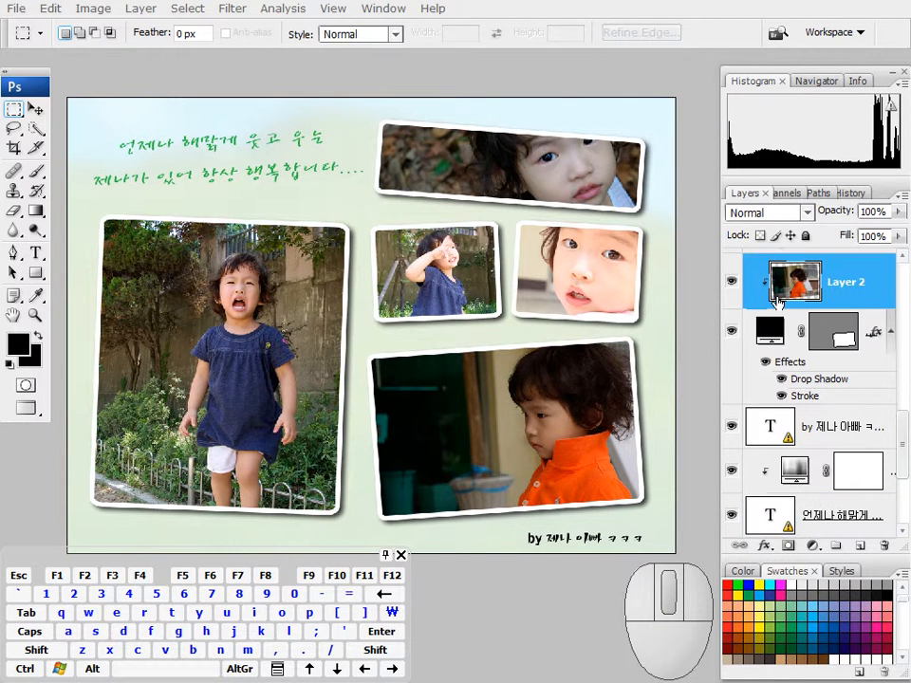
- Try brightening the photo on Layer 2 with Levels by lowering the white input level
{"action": "key", "text": "ctrl+shift+a"}
{"action": "key", "text": "ctrl+shift+a"}
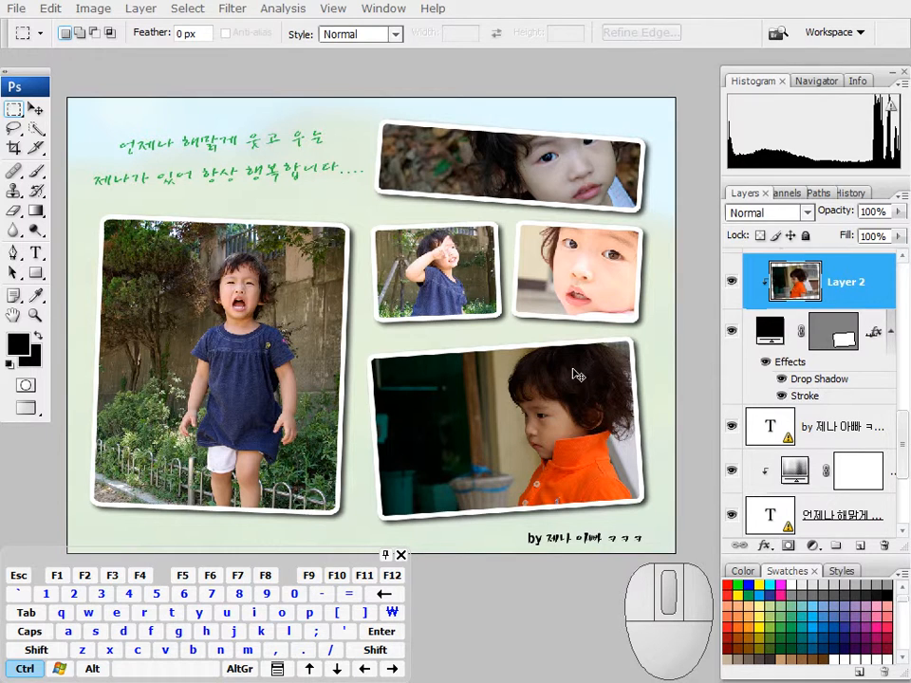
{"action": "key", "text": "ctrl+l"}
{"action": "left_click_drag", "start_coordinate": [802, 187], "coordinate": [781, 186]}
{"action": "left_click", "coordinate": [863, 88]}
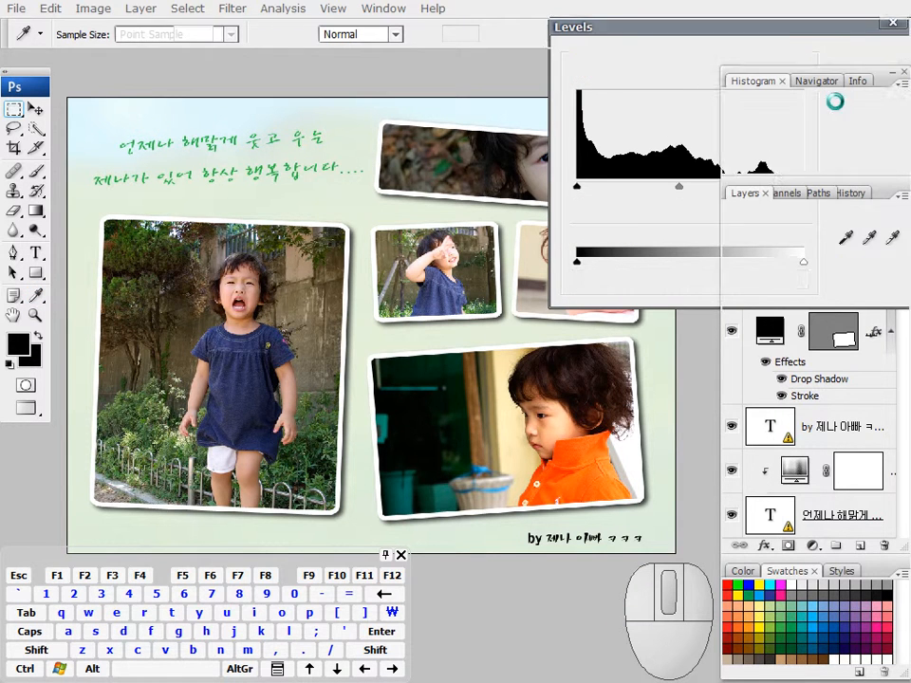
- Make tiny rectangular marquee selections around the green title text of the collage
{"action": "left_click", "coordinate": [329, 193]}
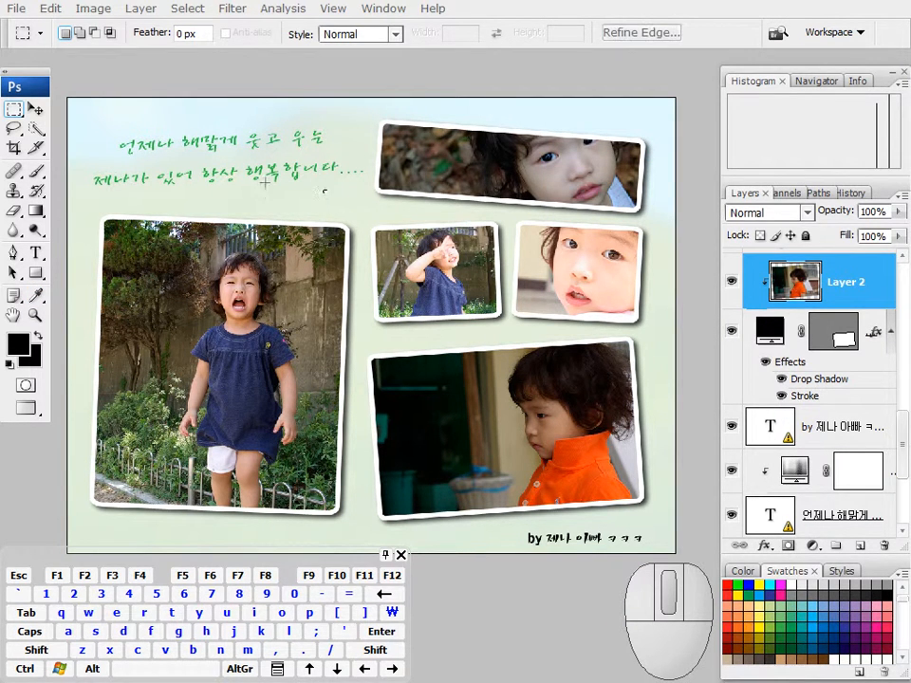
{"action": "left_click_drag", "start_coordinate": [365, 306], "coordinate": [370, 323]}
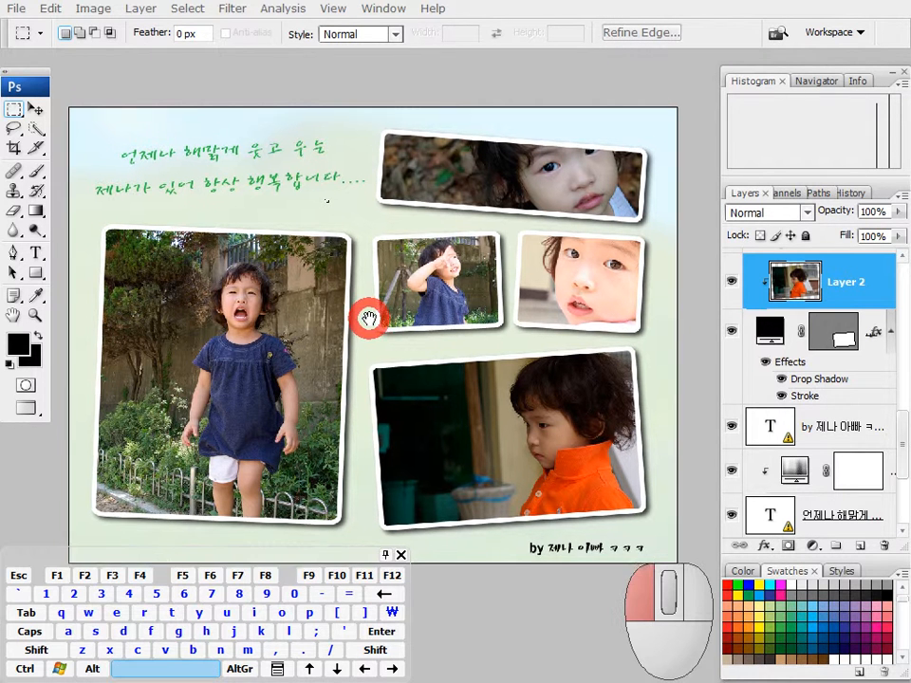
{"action": "left_click", "coordinate": [257, 179]}
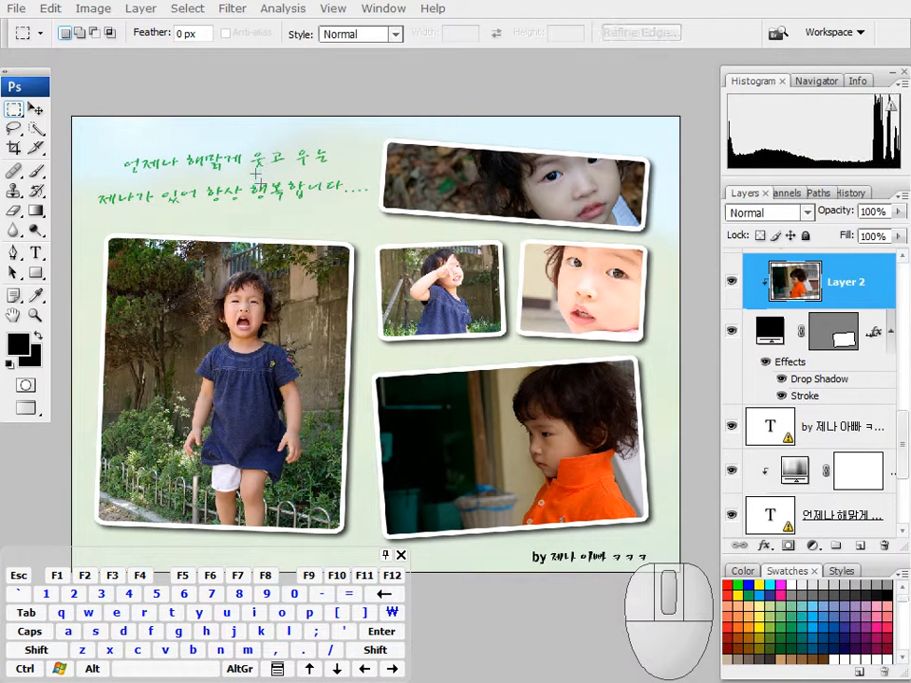
{"action": "left_click", "coordinate": [257, 174]}
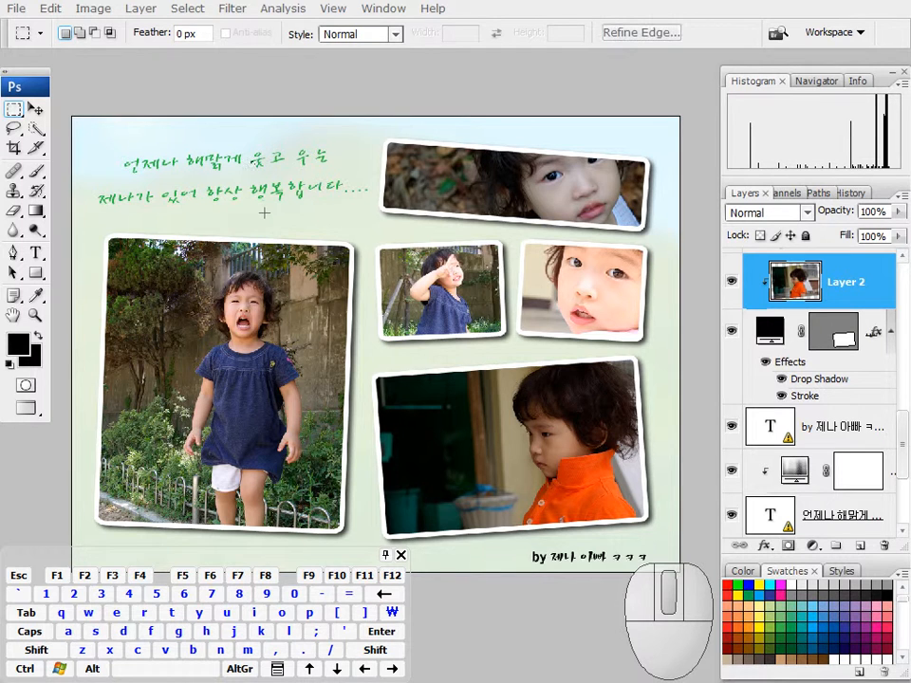
- Make a tiny marquee selection beside the green title text and try to apply Levels to Layer 2
{"action": "left_click_drag", "start_coordinate": [235, 137], "coordinate": [337, 251]}
{"action": "left_click_drag", "start_coordinate": [257, 163], "coordinate": [261, 167]}
{"action": "right_click", "coordinate": [342, 248]}
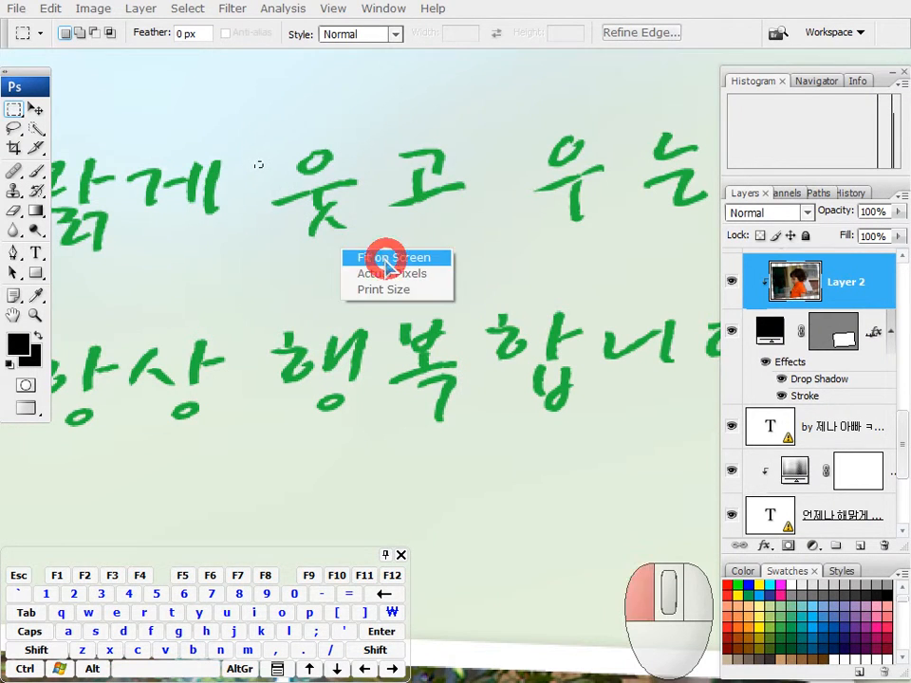
{"action": "left_click", "coordinate": [379, 257]}
{"action": "left_click_drag", "start_coordinate": [522, 338], "coordinate": [428, 278]}
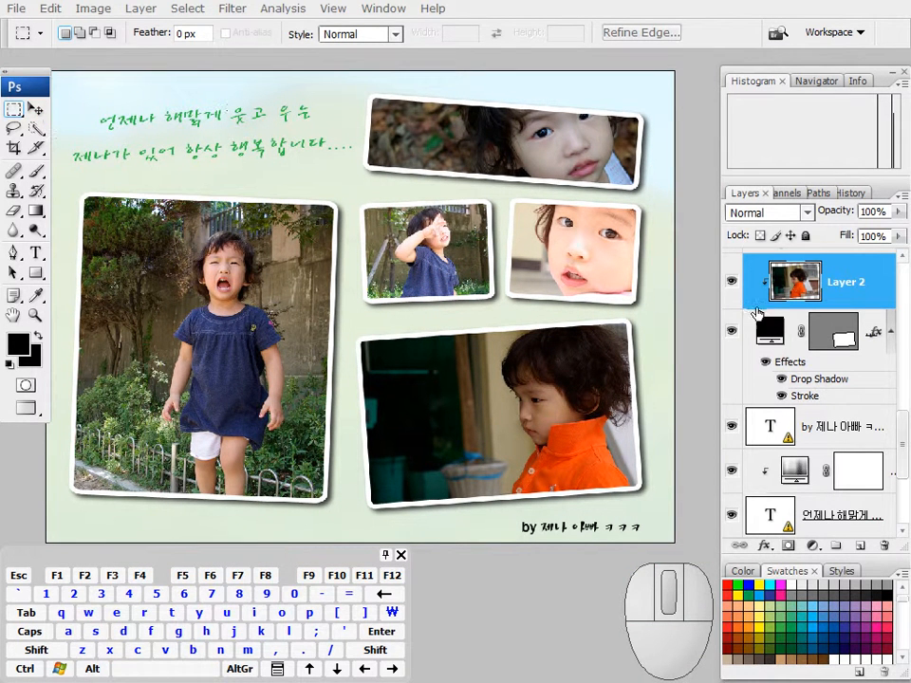
{"action": "key", "text": "ctrl+l"}
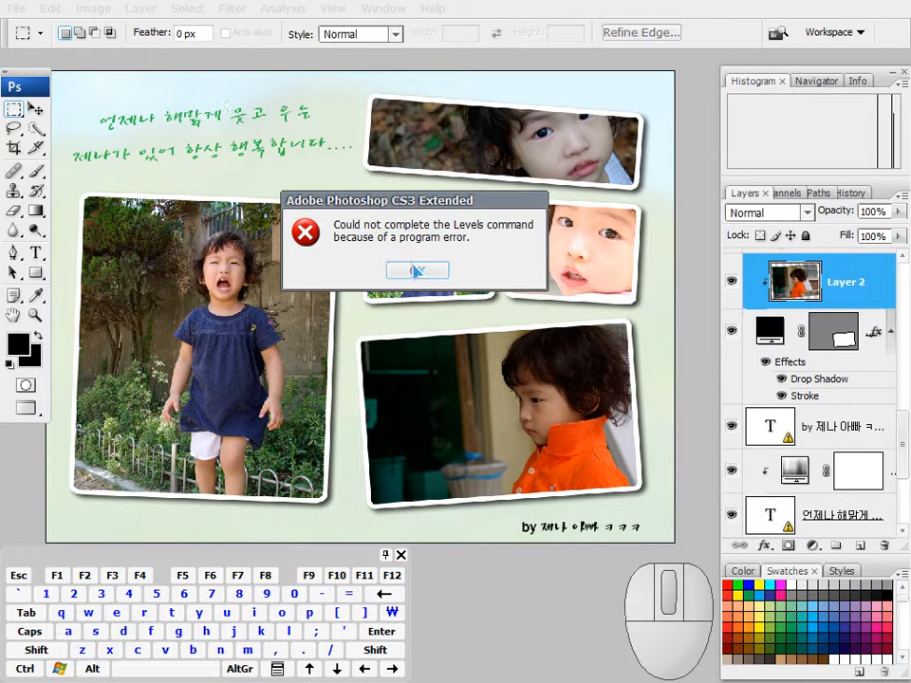
{"action": "left_click", "coordinate": [416, 271]}
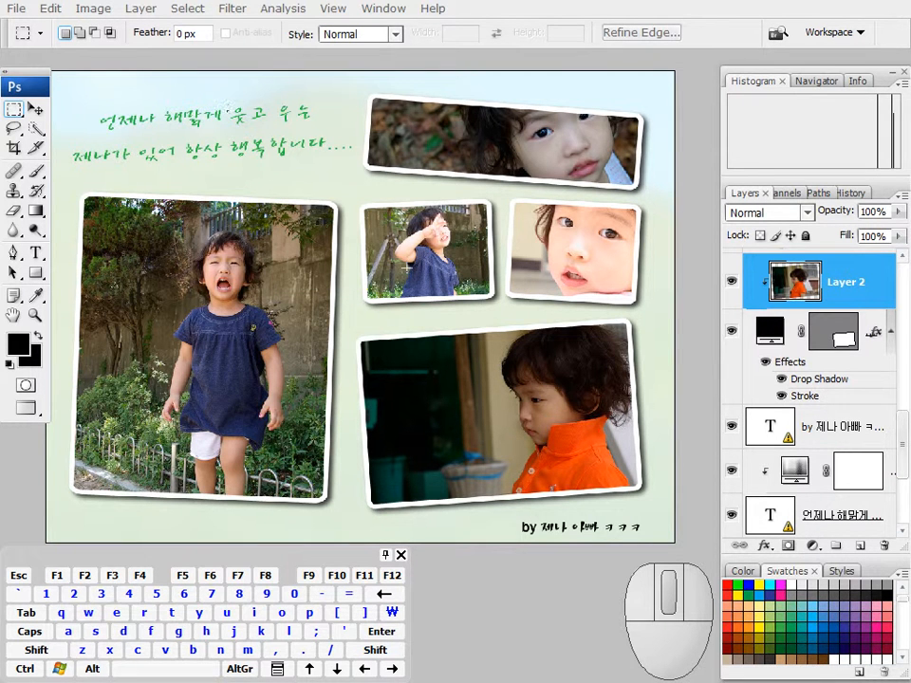
- Clear the stray selection near the title text and fit the collage on screen
{"action": "left_click_drag", "start_coordinate": [409, 267], "coordinate": [416, 272]}
{"action": "left_click_drag", "start_coordinate": [82, 82], "coordinate": [171, 163]}
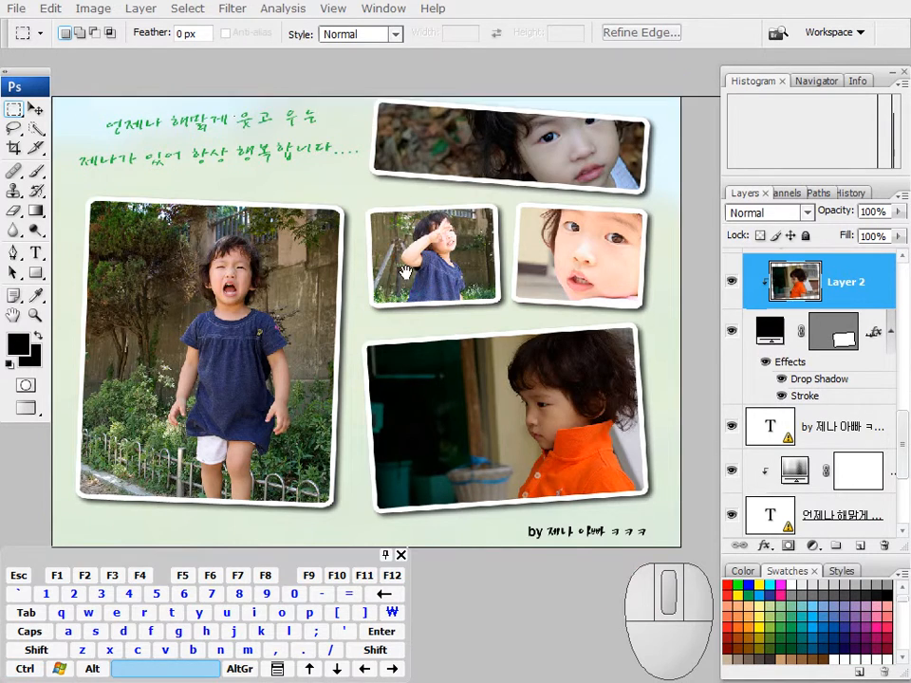
{"action": "right_click", "coordinate": [407, 175]}
{"action": "left_click", "coordinate": [443, 197]}
{"action": "left_click_drag", "start_coordinate": [487, 265], "coordinate": [429, 203]}
{"action": "left_click_drag", "start_coordinate": [430, 254], "coordinate": [416, 260]}
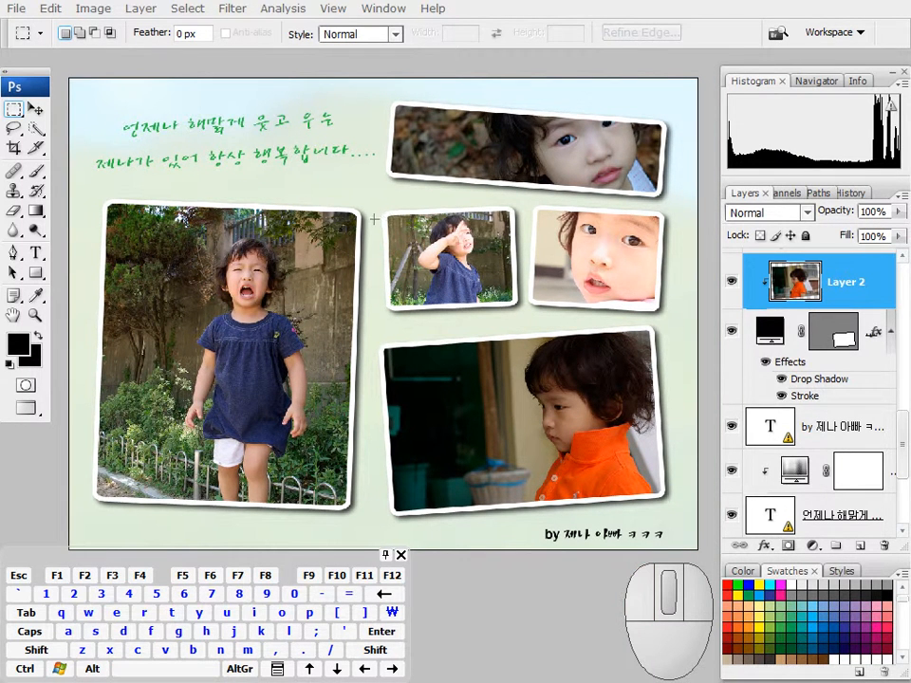
{"action": "key", "text": "shift+alt"}
{"action": "mouse_move", "coordinate": [44, 113]}
{"action": "left_mouse_down"}
{"action": "mouse_move", "coordinate": [12, 123]}
{"action": "mouse_move", "coordinate": [24, 121]}
{"action": "mouse_move", "coordinate": [15, 137]}
{"action": "mouse_move", "coordinate": [27, 125]}
{"action": "mouse_move", "coordinate": [21, 117]}
{"action": "mouse_move", "coordinate": [43, 142]}
{"action": "mouse_move", "coordinate": [21, 166]}
{"action": "mouse_move", "coordinate": [33, 157]}
{"action": "mouse_move", "coordinate": [7, 163]}
{"action": "mouse_move", "coordinate": [38, 178]}
{"action": "left_mouse_up"}
{"action": "mouse_move", "coordinate": [36, 188]}
{"action": "left_mouse_down"}
{"action": "mouse_move", "coordinate": [20, 197]}
{"action": "mouse_move", "coordinate": [36, 211]}
{"action": "left_mouse_up"}
{"action": "mouse_move", "coordinate": [14, 268]}
{"action": "left_mouse_down"}
{"action": "mouse_move", "coordinate": [12, 288]}
{"action": "mouse_move", "coordinate": [16, 270]}
{"action": "mouse_move", "coordinate": [123, 249]}
{"action": "left_mouse_up"}
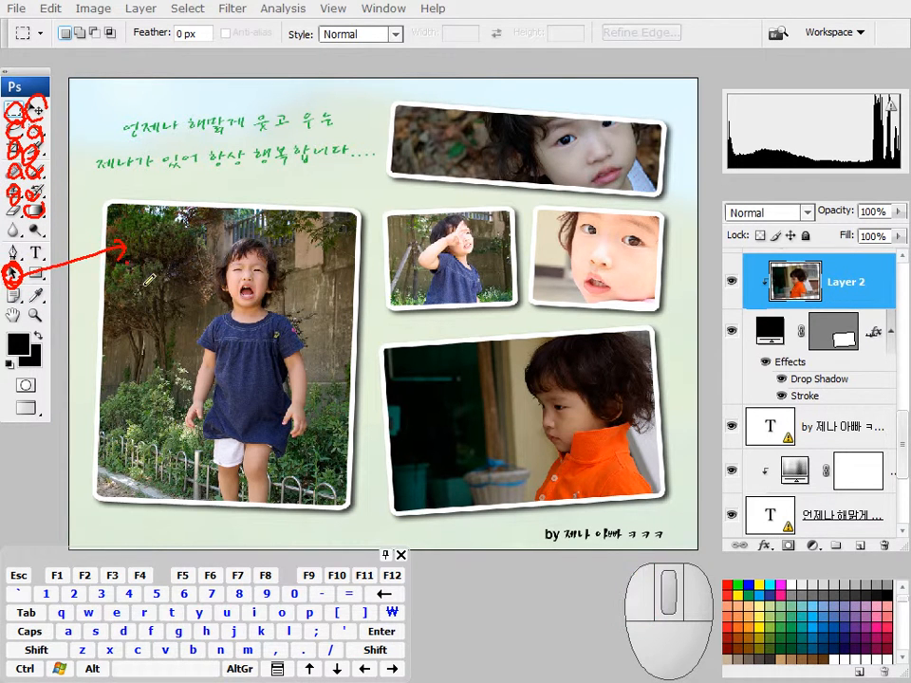
{"action": "key", "text": "Escape"}
- Activate the Path Selection tool and zoom in on the small photo of the child with a raised hand
{"action": "left_click", "coordinate": [14, 273]}
{"action": "key", "text": "space"}
{"action": "left_click_drag", "start_coordinate": [386, 286], "coordinate": [394, 279]}
{"action": "key", "text": "space"}
{"action": "left_click_drag", "start_coordinate": [471, 156], "coordinate": [434, 183]}
{"action": "key", "text": "ctrl+space"}
{"action": "left_click_drag", "start_coordinate": [381, 195], "coordinate": [616, 445]}
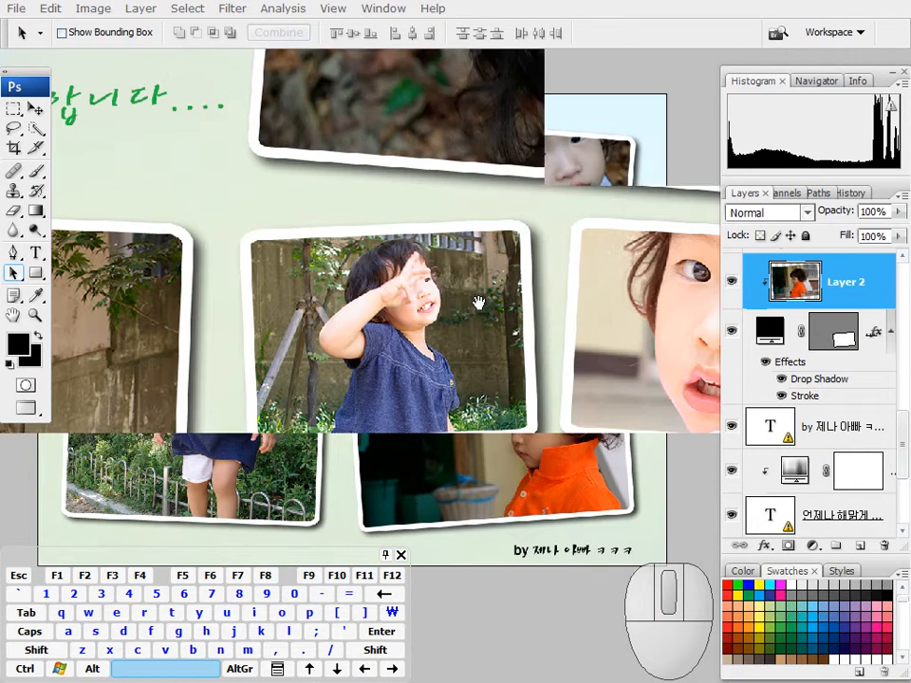
{"action": "key", "text": "space"}
{"action": "left_click_drag", "start_coordinate": [441, 275], "coordinate": [463, 253]}
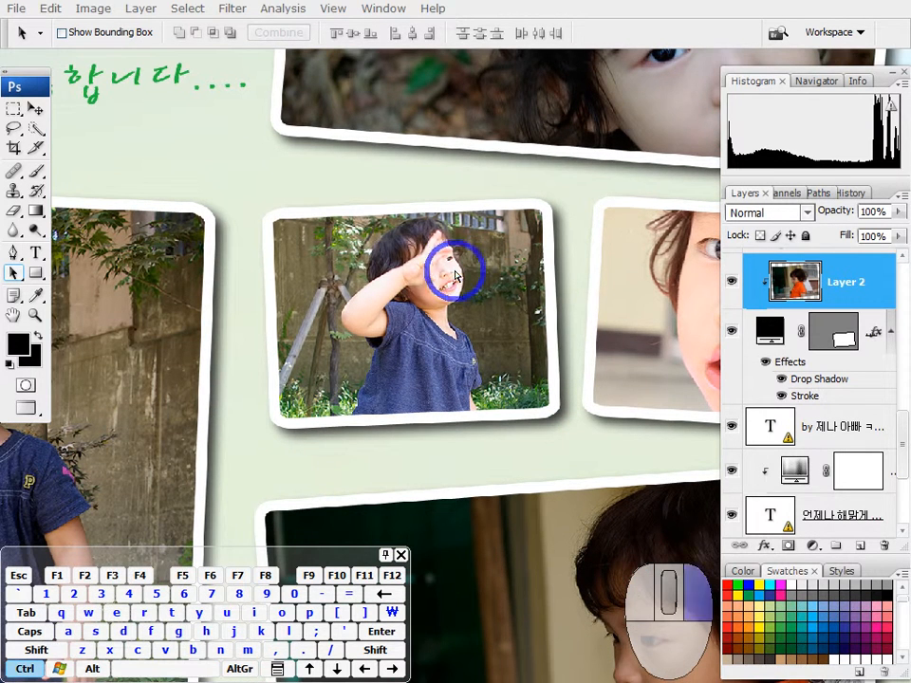
- Select the layer of the small raised-hand photo from the layers listed under it on the canvas
{"action": "right_click", "coordinate": [456, 274], "text": "ctrl"}
{"action": "left_click", "coordinate": [450, 256]}
{"action": "right_click", "coordinate": [460, 262], "text": "ctrl"}
{"action": "left_click", "coordinate": [474, 273]}
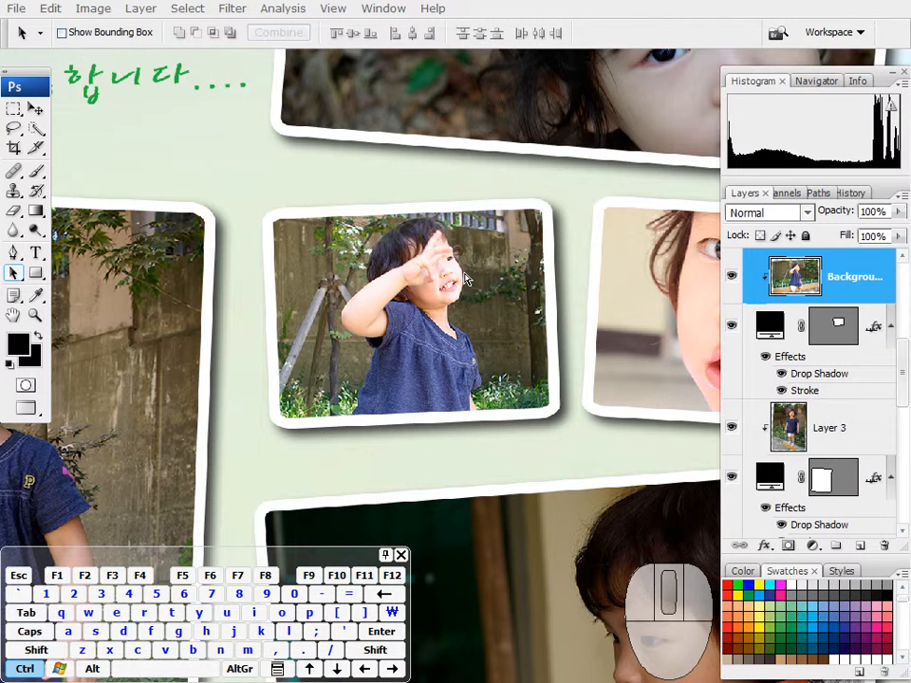
{"action": "right_click", "coordinate": [464, 284], "text": "ctrl+shift"}
{"action": "left_click", "coordinate": [475, 305]}
{"action": "right_click", "coordinate": [458, 293], "text": "ctrl"}
{"action": "left_click", "coordinate": [472, 289]}
{"action": "mouse_move", "coordinate": [450, 257]}
{"action": "left_mouse_down"}
{"action": "mouse_move", "coordinate": [451, 285]}
{"action": "mouse_move", "coordinate": [411, 266]}
{"action": "left_mouse_up"}
{"action": "key", "text": "ctrl+0"}
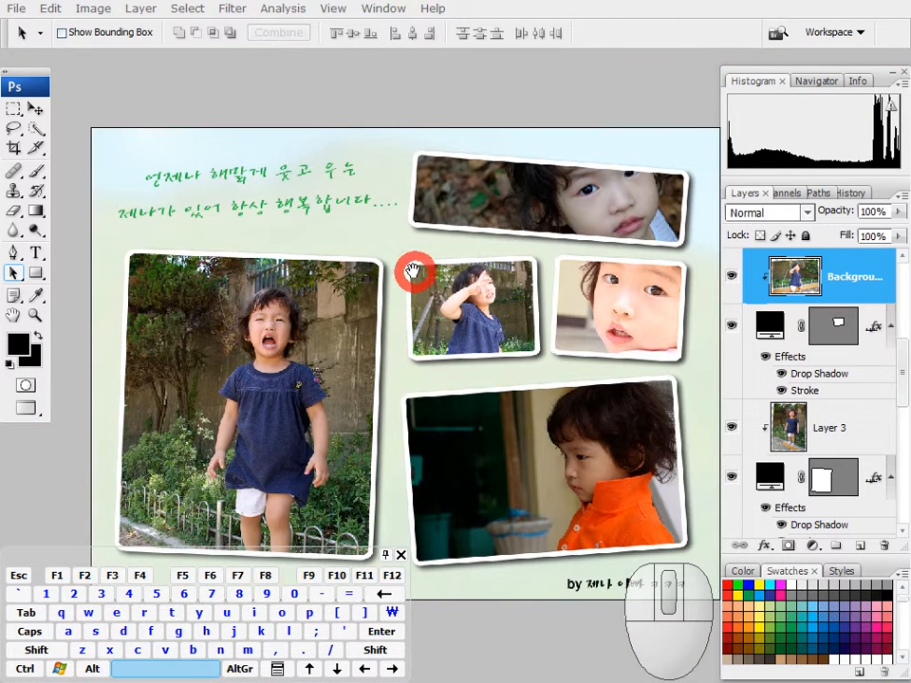
- Shift the small raised-hand photo inside its white frame with the Move tool
{"action": "left_click", "coordinate": [35, 109]}
{"action": "left_click_drag", "start_coordinate": [341, 313], "coordinate": [356, 285]}
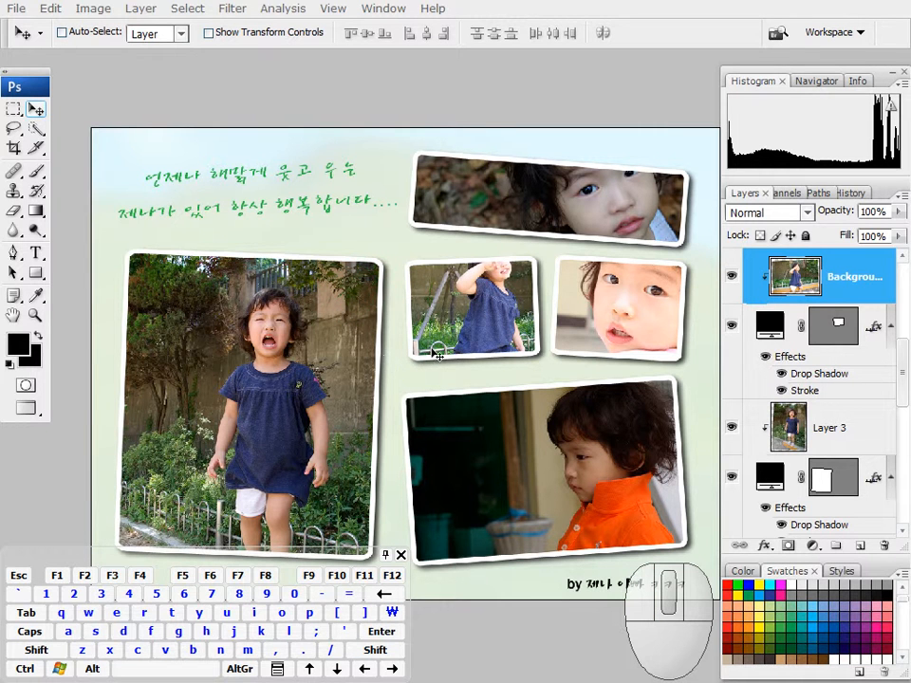
{"action": "key", "text": "ctrl+space"}
{"action": "left_click_drag", "start_coordinate": [378, 242], "coordinate": [655, 443]}
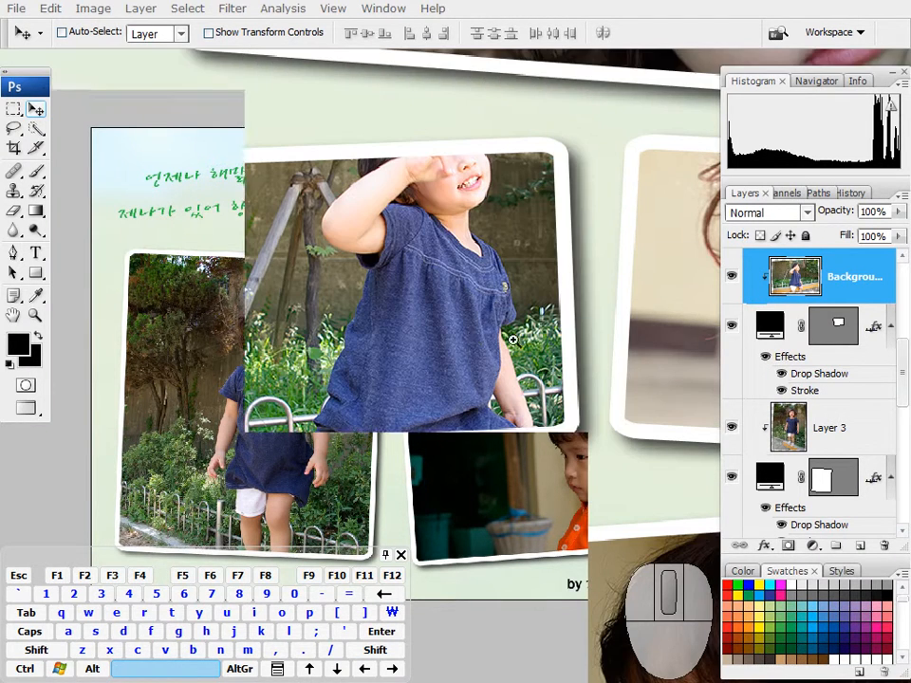
{"action": "left_click_drag", "start_coordinate": [458, 338], "coordinate": [372, 302]}
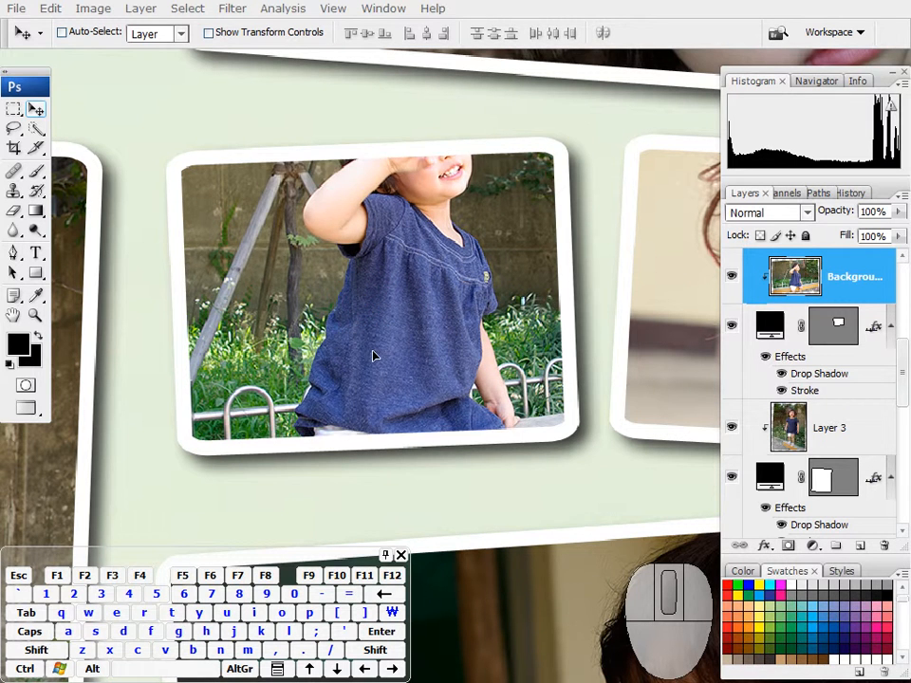
- Undo the moves of the small photo inside its frame
{"action": "key", "text": "ctrl+alt+z"}
{"action": "key", "text": "ctrl+alt+z"}
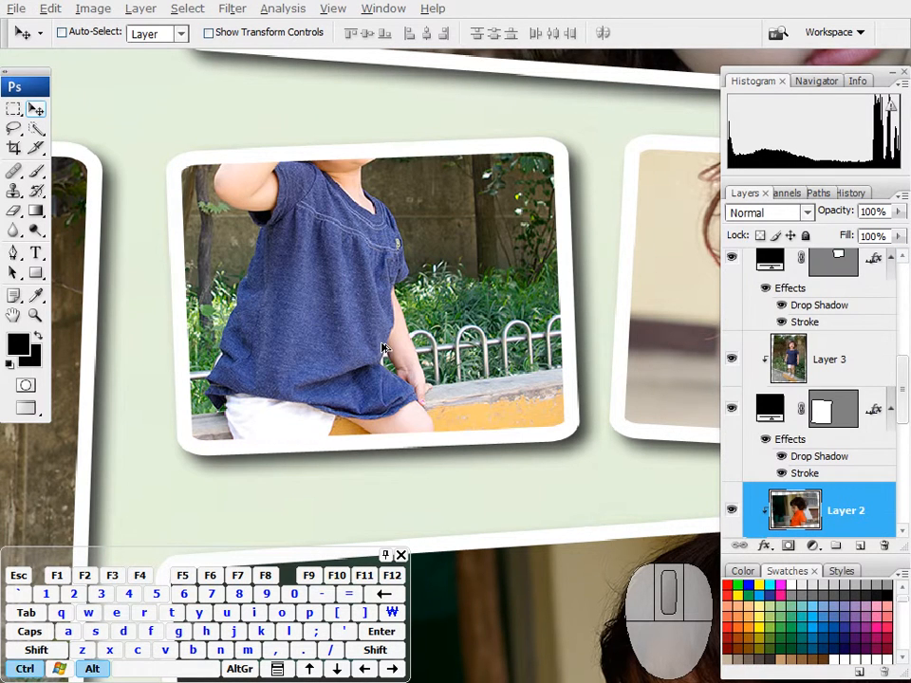
{"action": "key", "text": "ctrl+alt+z"}
{"action": "left_click", "coordinate": [15, 106]}
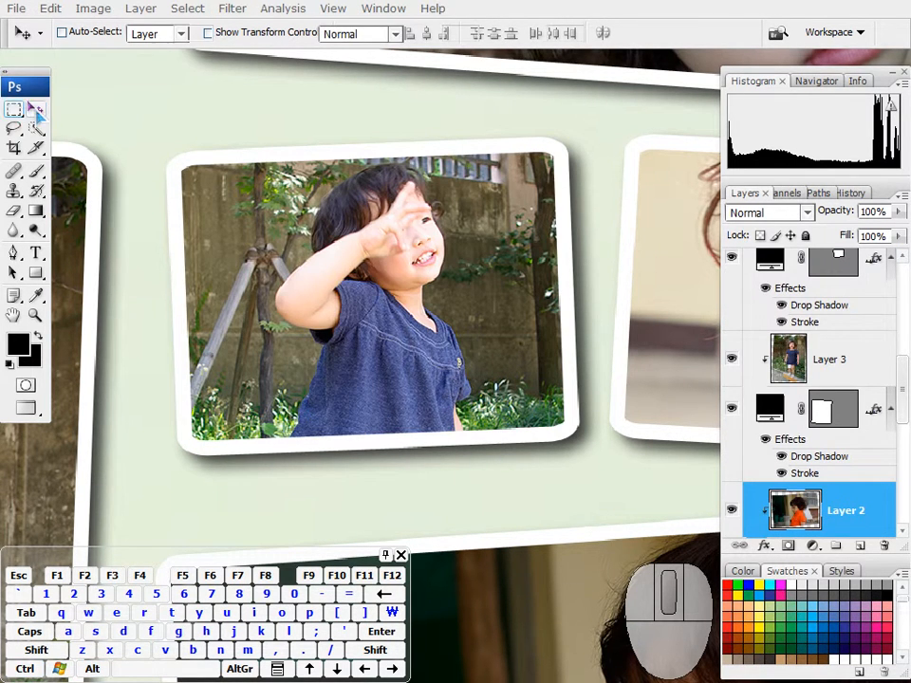
{"action": "left_click", "coordinate": [34, 107]}
{"action": "left_click", "coordinate": [15, 128]}
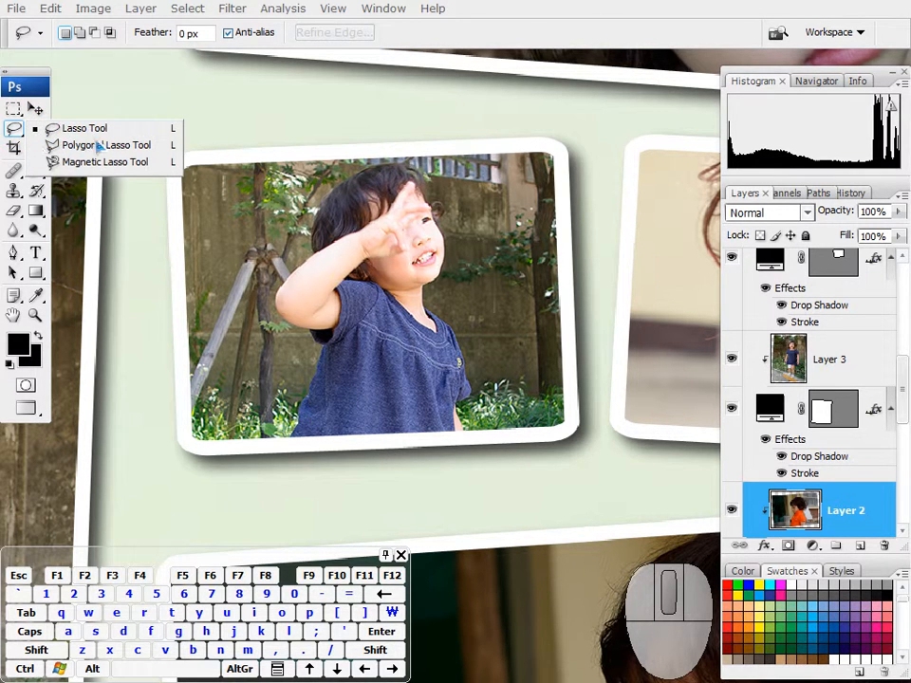
{"action": "left_click", "coordinate": [16, 173]}
- Paint a Brush stroke over the child's arm in the small photo and undo it
{"action": "left_click", "coordinate": [32, 169]}
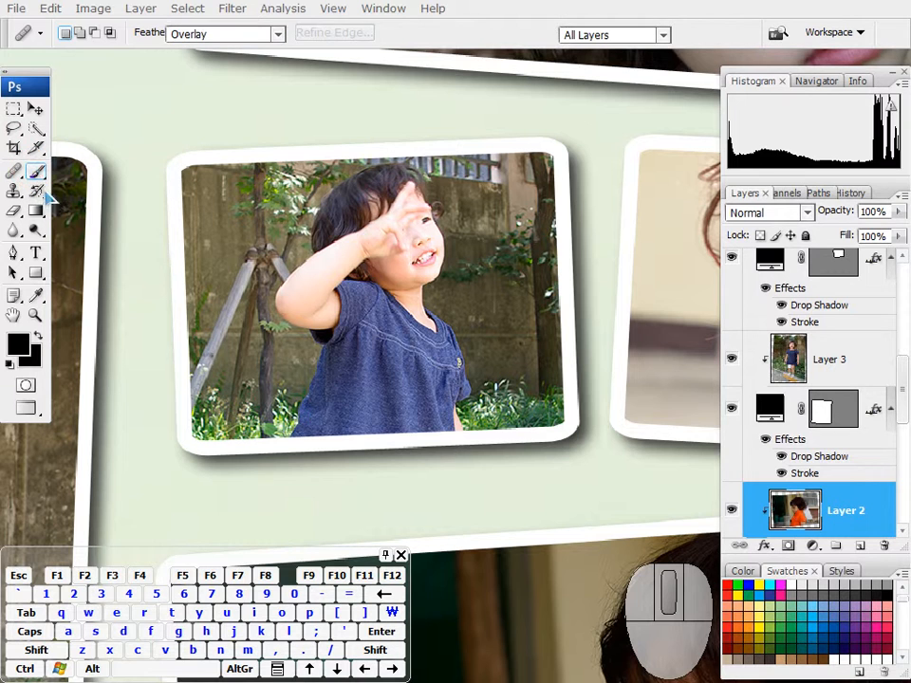
{"action": "mouse_move", "coordinate": [337, 226]}
{"action": "left_mouse_down"}
{"action": "mouse_move", "coordinate": [259, 384]}
{"action": "mouse_move", "coordinate": [347, 275]}
{"action": "left_mouse_up"}
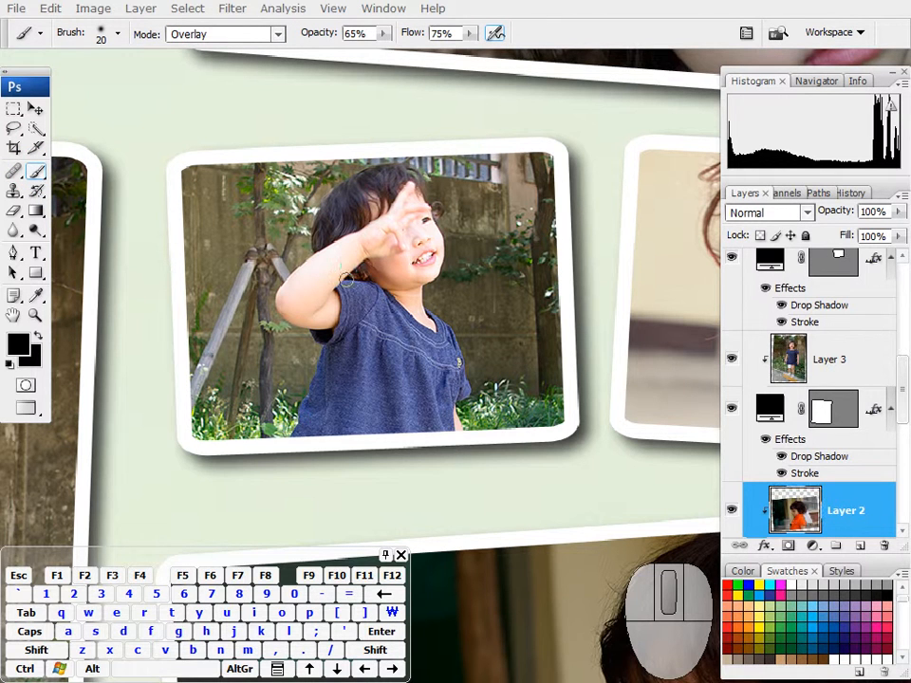
{"action": "key", "text": "ctrl+alt+z"}
{"action": "key", "text": "space"}
{"action": "mouse_move", "coordinate": [464, 340]}
{"action": "left_mouse_down"}
{"action": "mouse_move", "coordinate": [463, 450]}
{"action": "mouse_move", "coordinate": [461, 358]}
{"action": "left_mouse_up"}
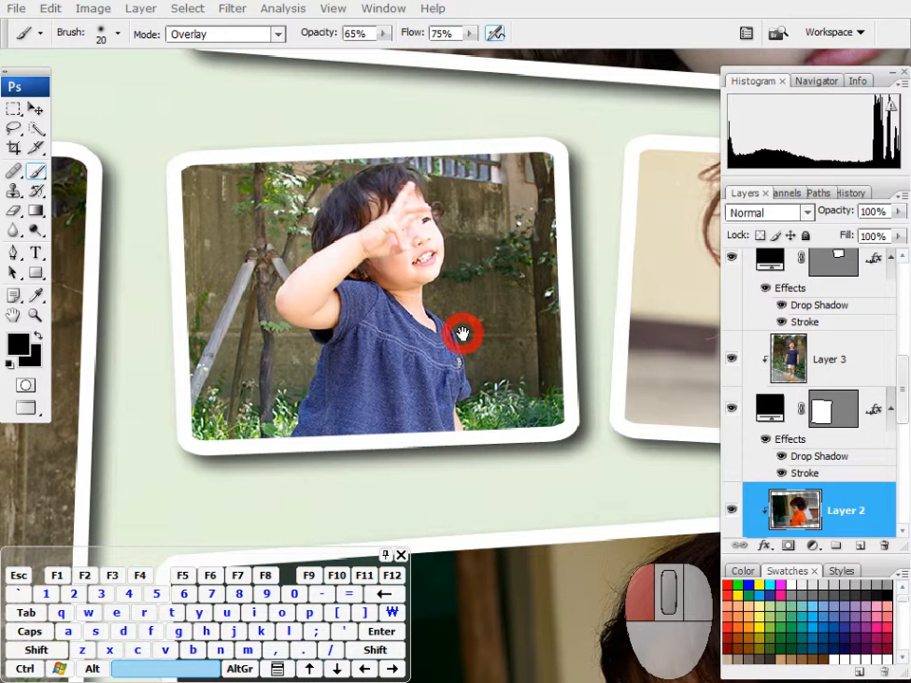
- Activate the Path Selection tool and select the frame shape layer of the small raised-hand photo on the canvas
{"action": "left_click_drag", "start_coordinate": [451, 311], "coordinate": [15, 215]}
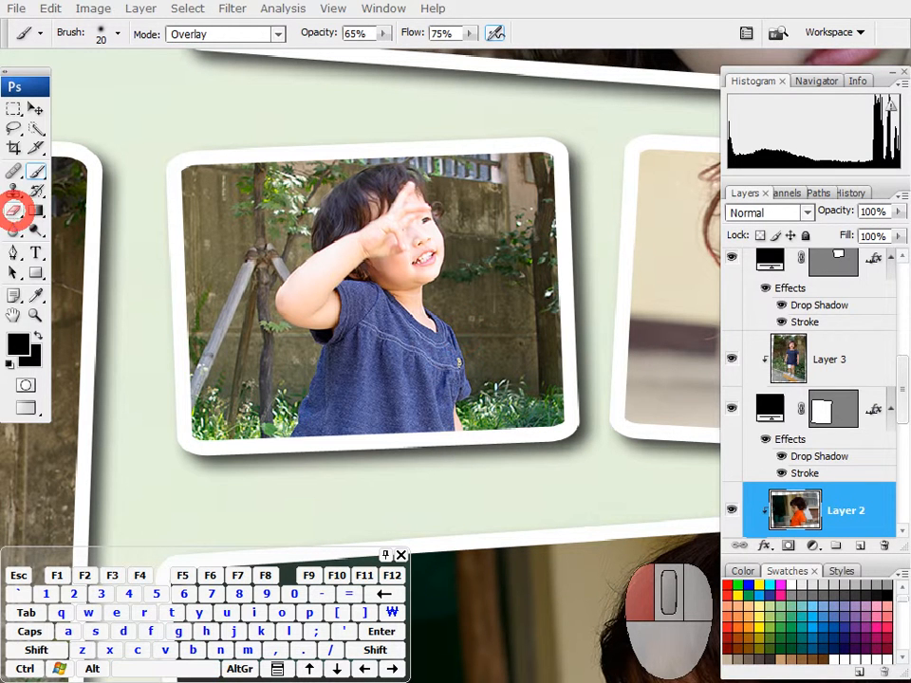
{"action": "left_click", "coordinate": [14, 190]}
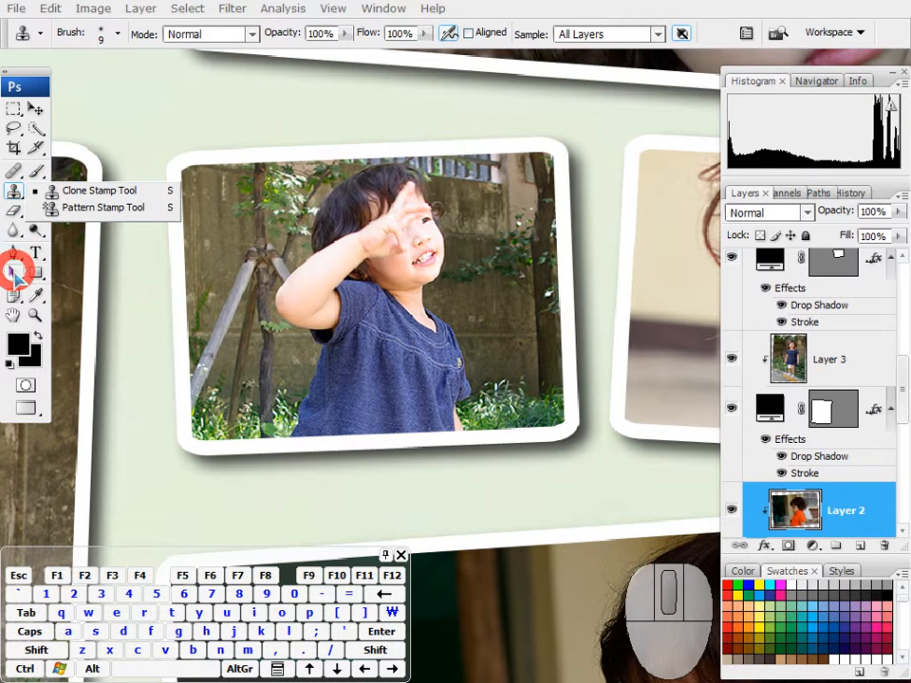
{"action": "left_click", "coordinate": [15, 271]}
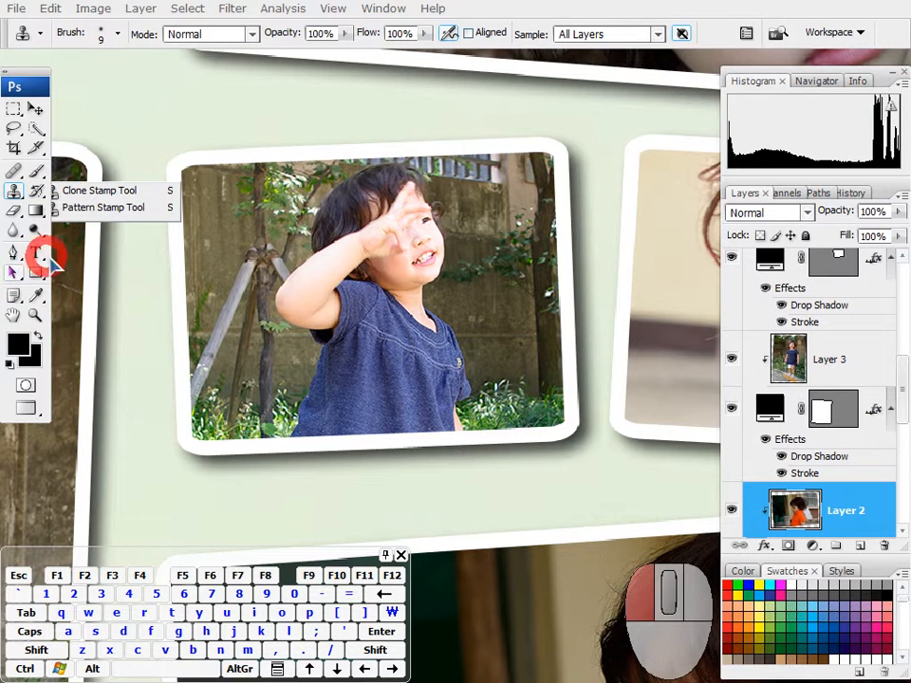
{"action": "key", "text": "space"}
{"action": "left_click", "coordinate": [436, 252]}
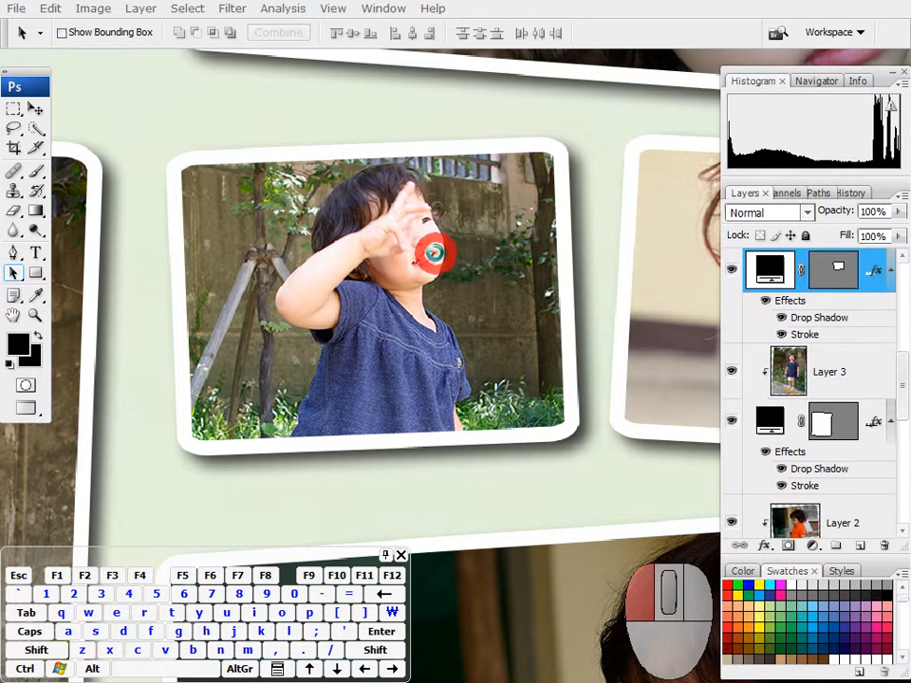
{"action": "key", "text": "space"}
{"action": "right_click", "coordinate": [442, 261]}
{"action": "left_click", "coordinate": [464, 275]}
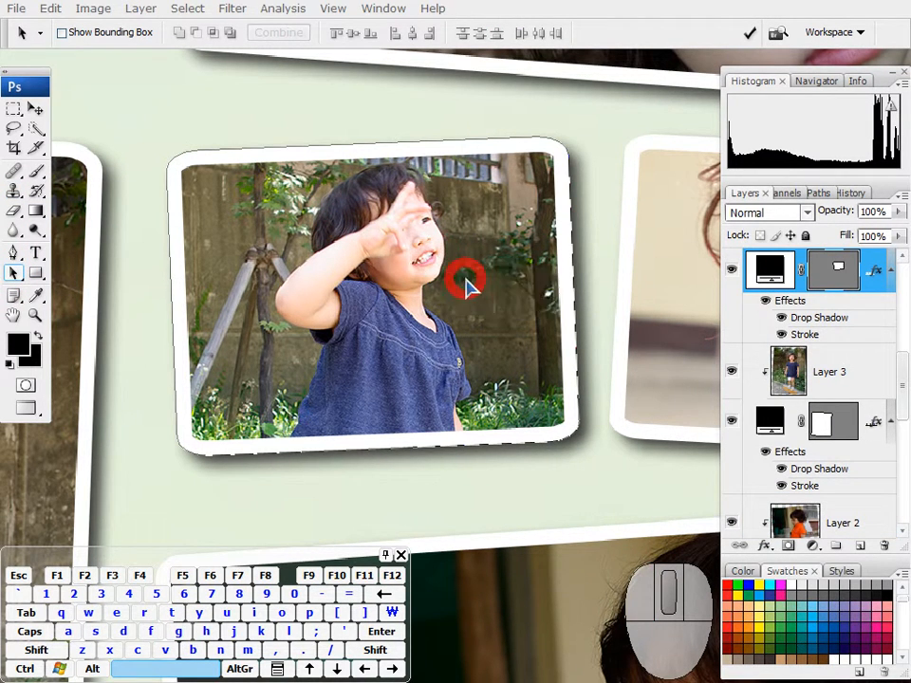
- Choose the Path Selection tool from the tool group it shares with Direct Selection
{"action": "left_click_drag", "start_coordinate": [499, 252], "coordinate": [428, 248]}
{"action": "left_click", "coordinate": [19, 273]}
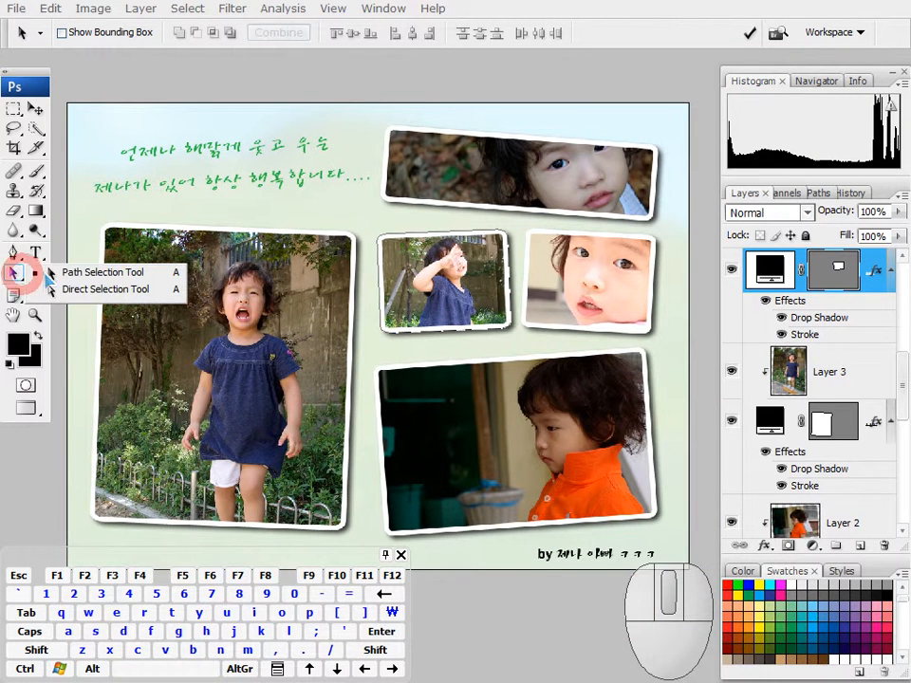
{"action": "left_click_drag", "start_coordinate": [71, 277], "coordinate": [74, 275]}
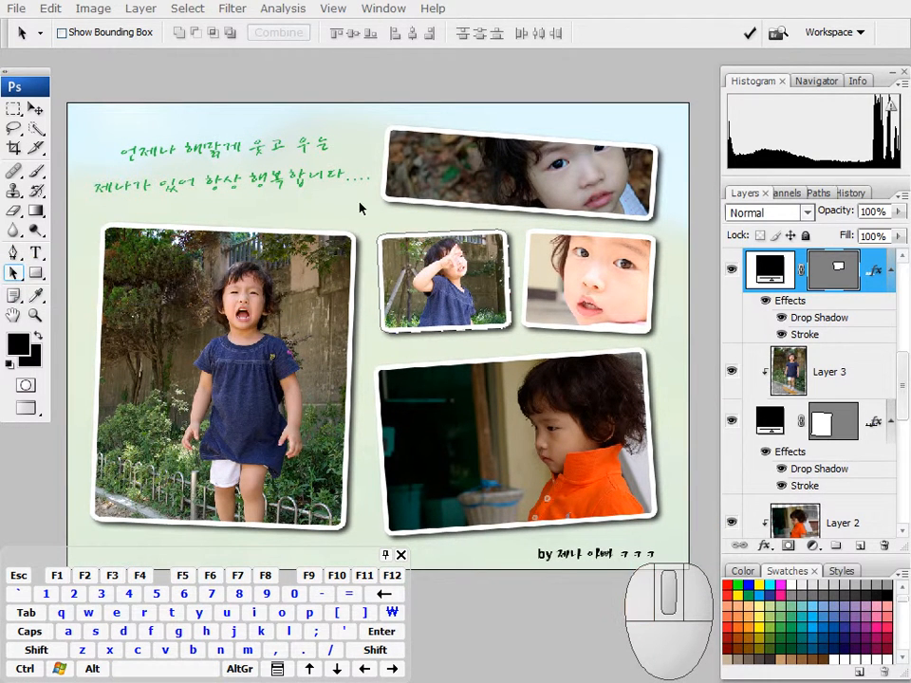
- Select Layer 3, Layer 5, Layer 4, Background copy and Layer 2 in turn from the layers listed under their photos on the canvas
{"action": "right_click", "coordinate": [241, 332], "text": "ctrl"}
{"action": "left_click", "coordinate": [260, 339]}
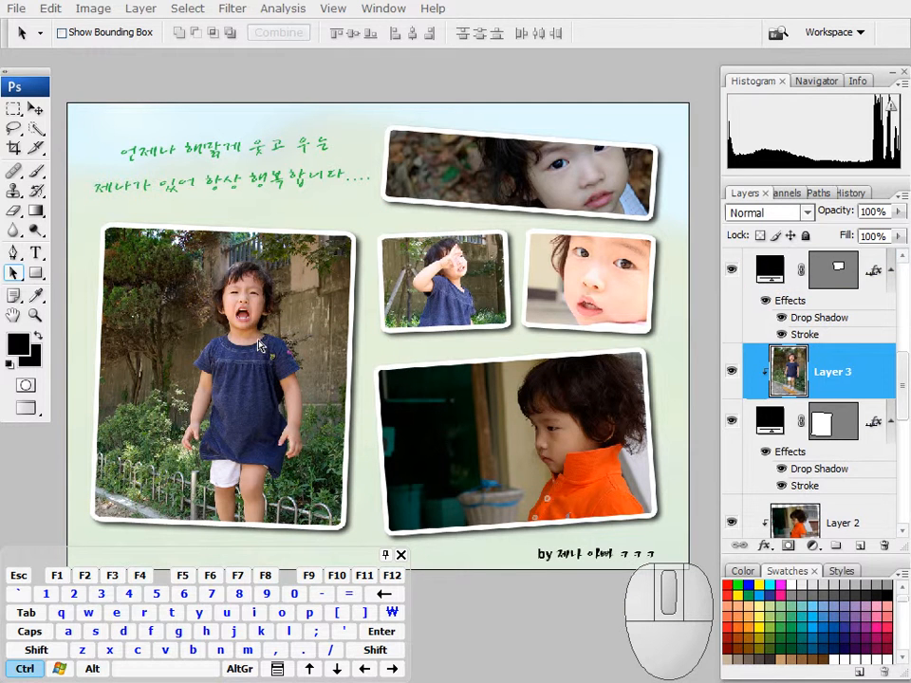
{"action": "right_click", "coordinate": [484, 179], "text": "ctrl"}
{"action": "left_click", "coordinate": [507, 180]}
{"action": "right_click", "coordinate": [572, 278], "text": "ctrl"}
{"action": "left_click", "coordinate": [587, 281]}
{"action": "right_click", "coordinate": [446, 290], "text": "ctrl"}
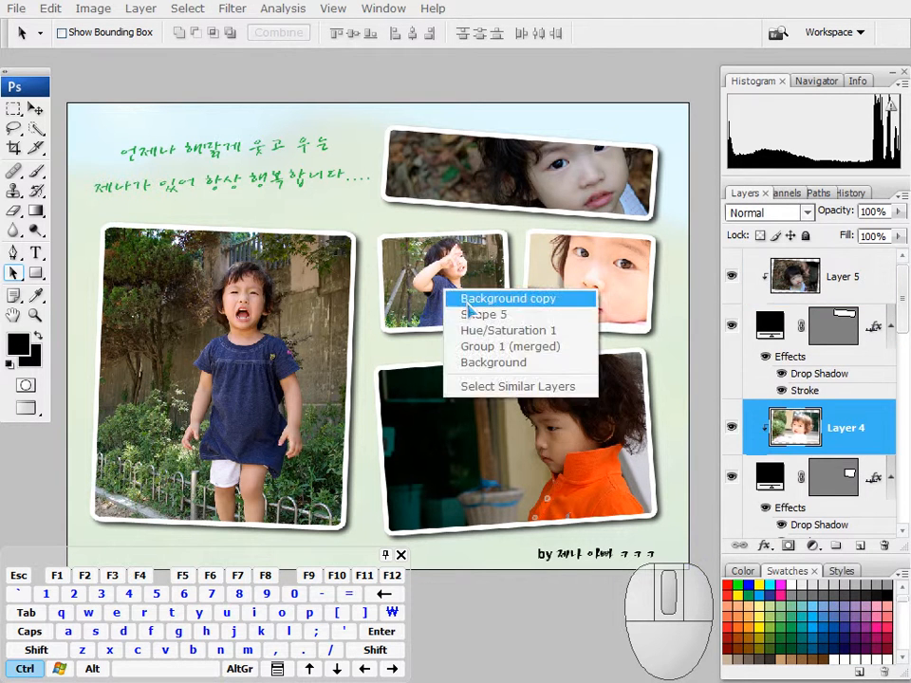
{"action": "left_click", "coordinate": [464, 297]}
{"action": "right_click", "coordinate": [456, 434], "text": "ctrl"}
{"action": "left_click", "coordinate": [492, 434]}
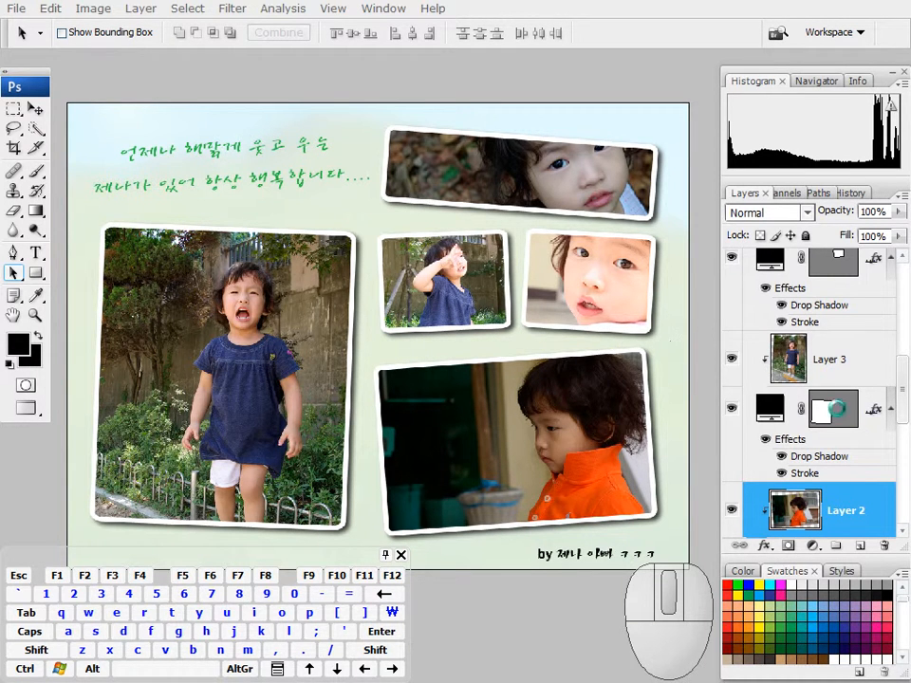
- Try moving the small raised-hand photo's frame shape slightly upward with the Path Selection tool, and undo back to Layer 2
{"action": "left_click", "coordinate": [828, 413]}
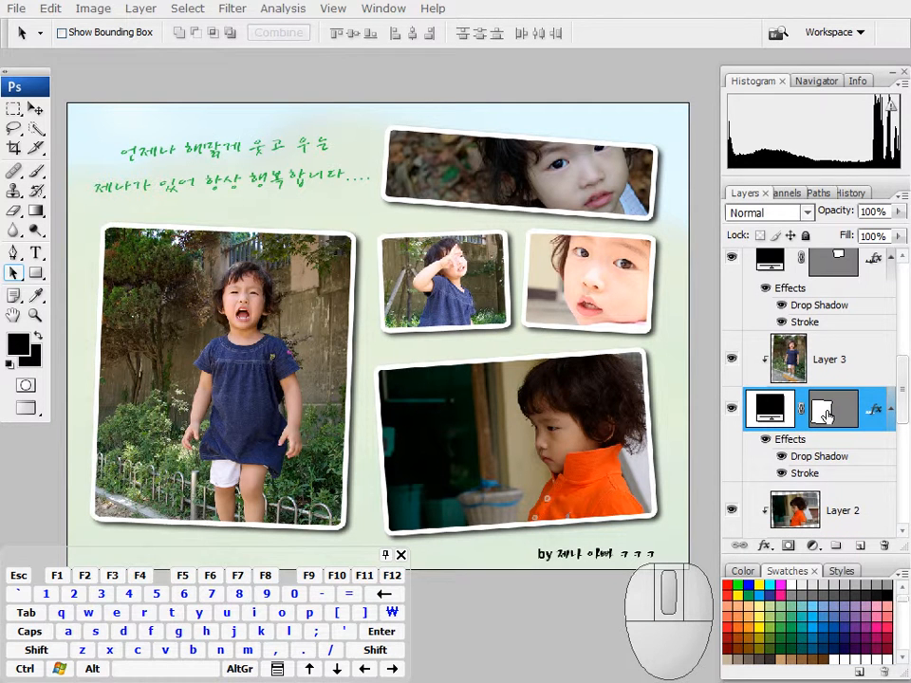
{"action": "left_click", "coordinate": [841, 274]}
{"action": "left_click", "coordinate": [471, 322]}
{"action": "mouse_move", "coordinate": [475, 332]}
{"action": "left_mouse_down"}
{"action": "mouse_move", "coordinate": [485, 370]}
{"action": "mouse_move", "coordinate": [475, 336]}
{"action": "left_mouse_up"}
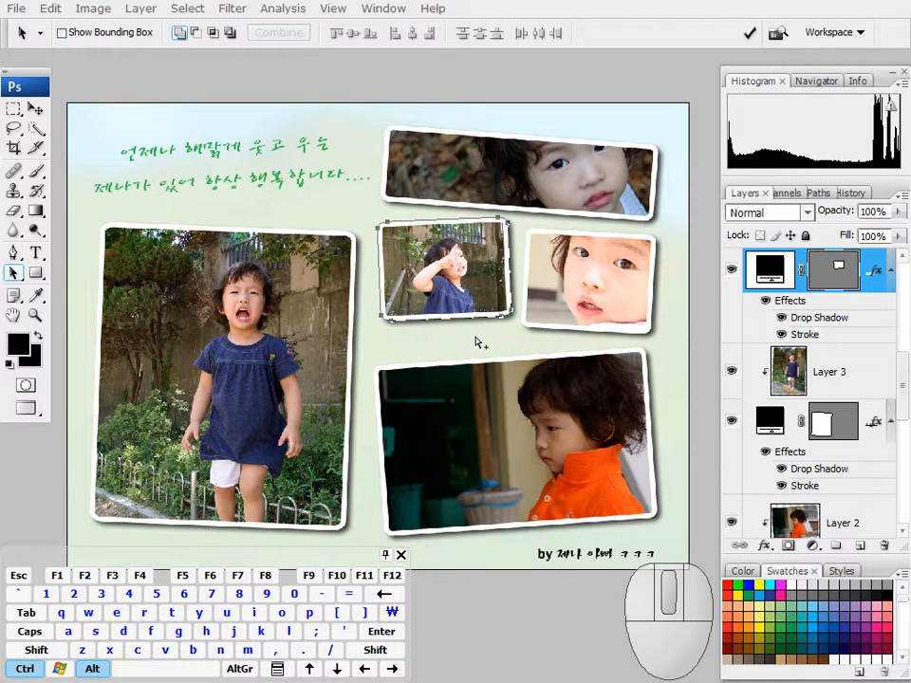
{"action": "key", "text": "ctrl+alt+z"}
{"action": "key", "text": "ctrl+alt+z"}
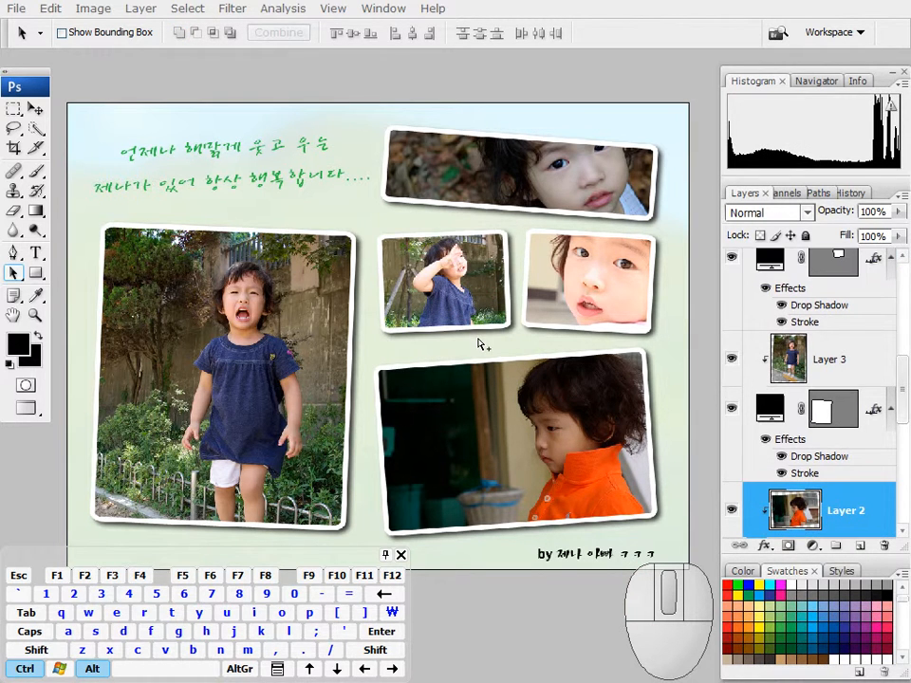
- Pick the Path Selection tool again and pan the collage slightly to show that its layers stay untouched
{"action": "left_click", "coordinate": [387, 218]}
{"action": "left_click", "coordinate": [442, 283]}
{"action": "left_click", "coordinate": [15, 272]}
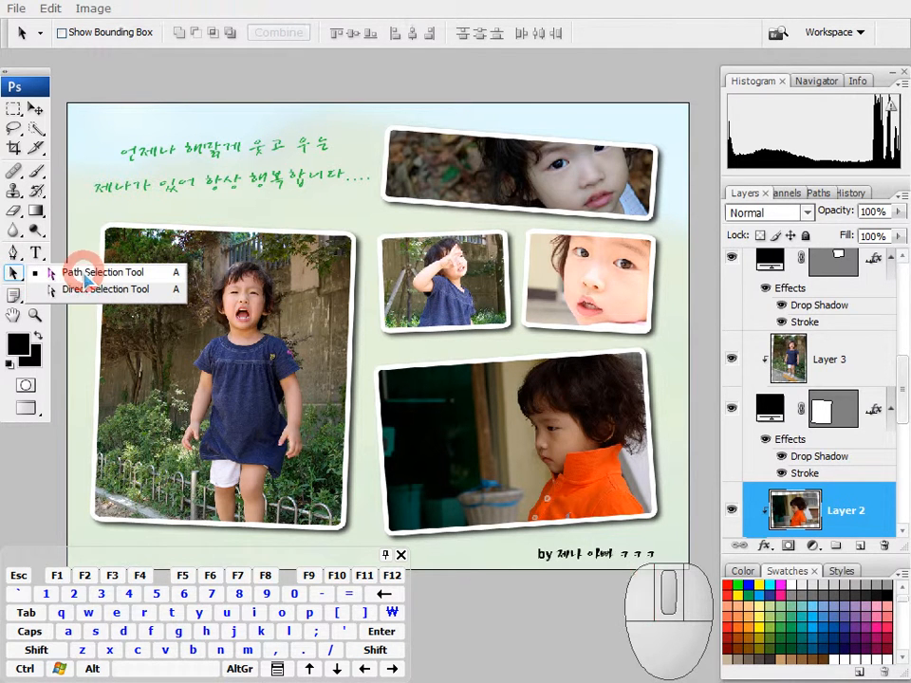
{"action": "left_click", "coordinate": [85, 275]}
{"action": "key", "text": "space"}
{"action": "mouse_move", "coordinate": [238, 261]}
{"action": "left_mouse_down"}
{"action": "mouse_move", "coordinate": [243, 255]}
{"action": "mouse_move", "coordinate": [245, 272]}
{"action": "left_mouse_up"}
{"action": "key", "text": "space"}
{"action": "left_click_drag", "start_coordinate": [423, 298], "coordinate": [417, 295]}
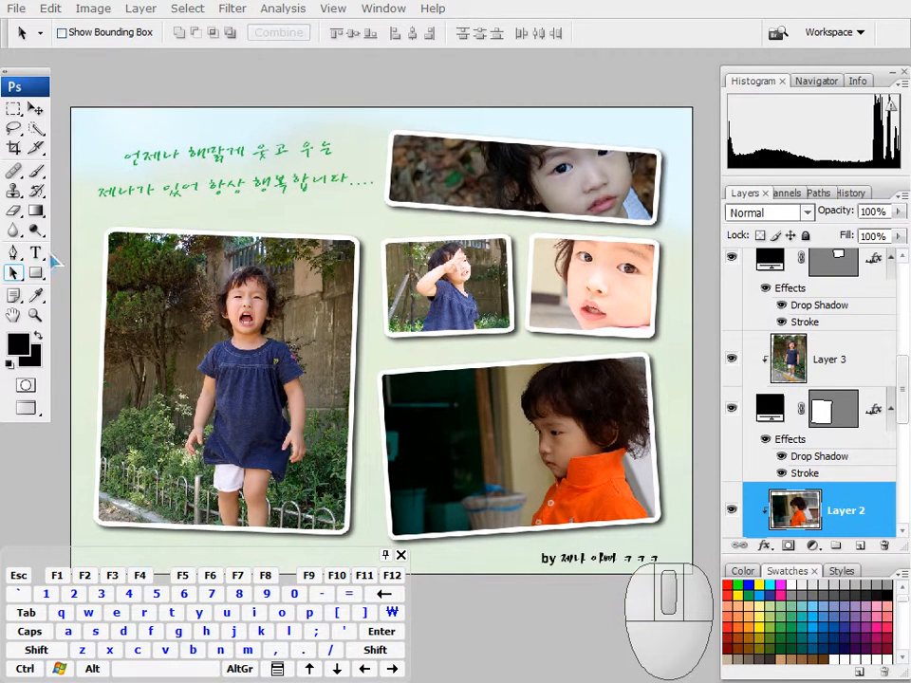
- Switch to the Crop tool and return to the Path Selection tool without cropping the collage
{"action": "left_click", "coordinate": [14, 147]}
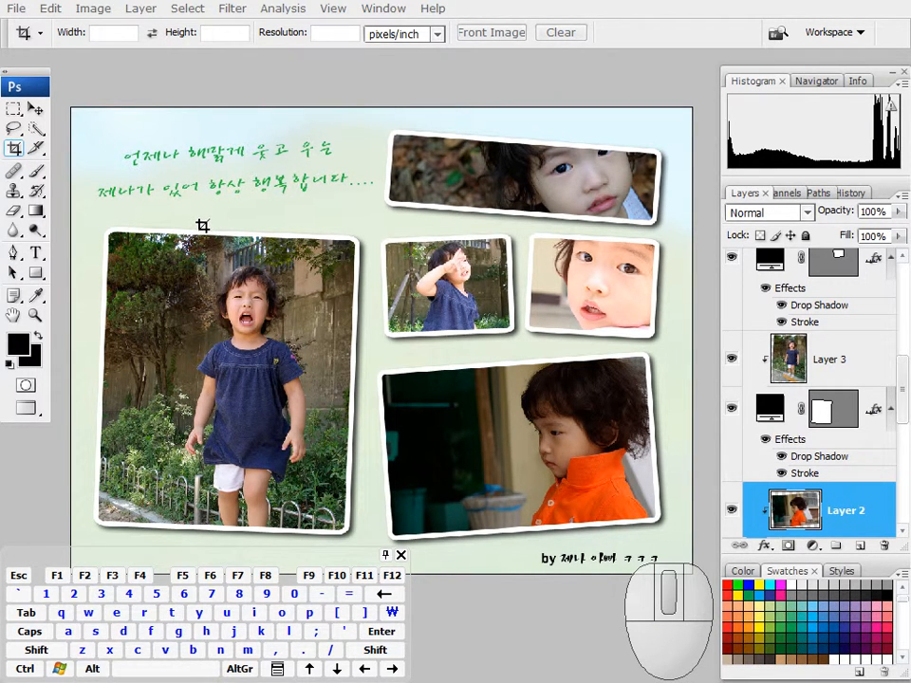
{"action": "key", "text": "a"}
{"action": "key", "text": "space"}
{"action": "left_click_drag", "start_coordinate": [441, 297], "coordinate": [418, 302]}
- Select the layers of the top, orange-shirt, close-up, raised-hand and large photos in turn on the canvas, ending on Layer 3
{"action": "right_click", "coordinate": [500, 172]}
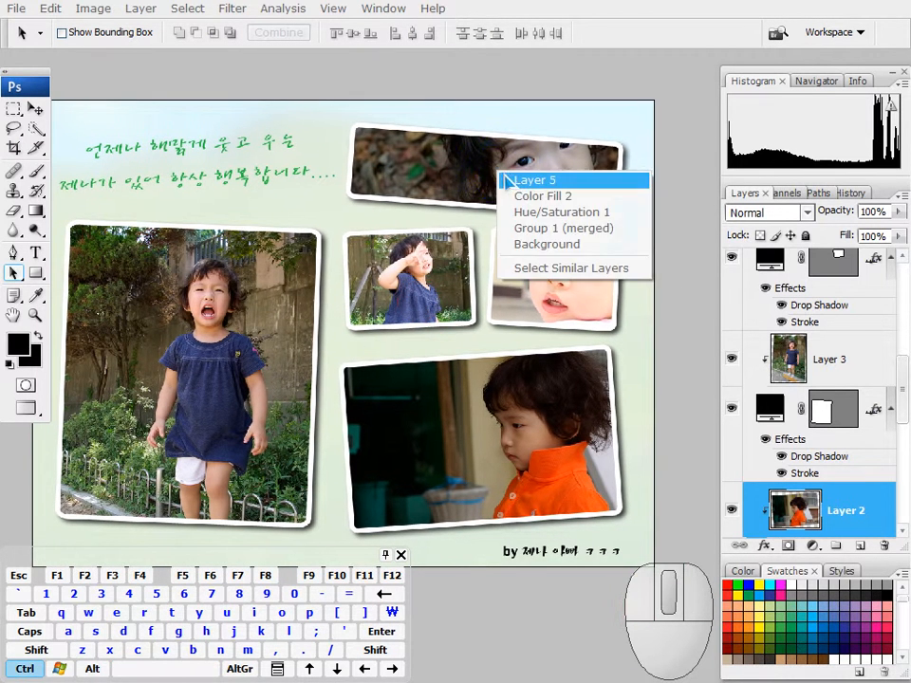
{"action": "left_click", "coordinate": [504, 176]}
{"action": "right_click", "coordinate": [459, 428]}
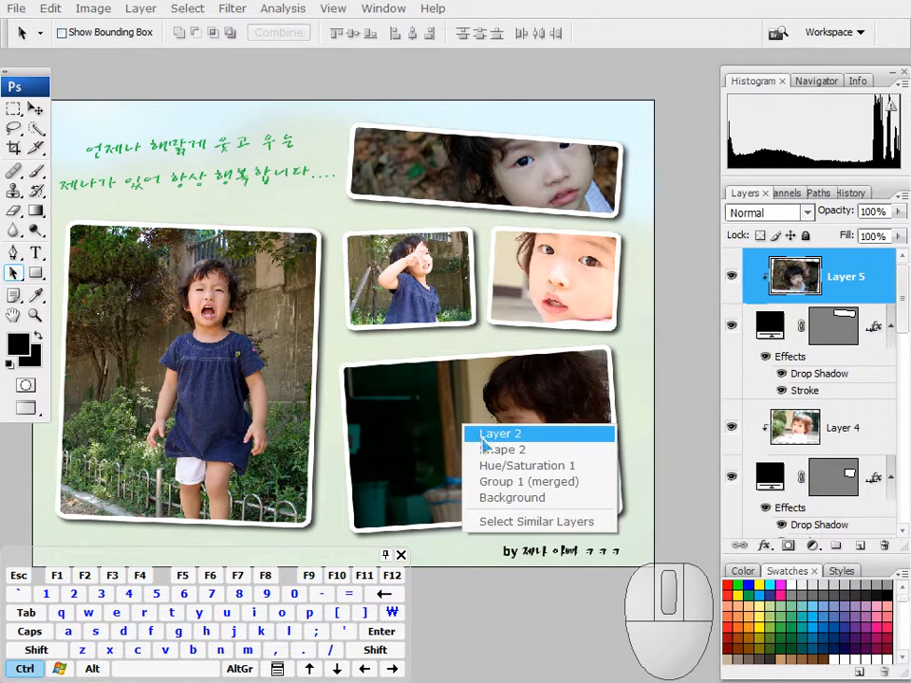
{"action": "left_click", "coordinate": [474, 434]}
{"action": "right_click", "coordinate": [548, 284]}
{"action": "left_click", "coordinate": [570, 294]}
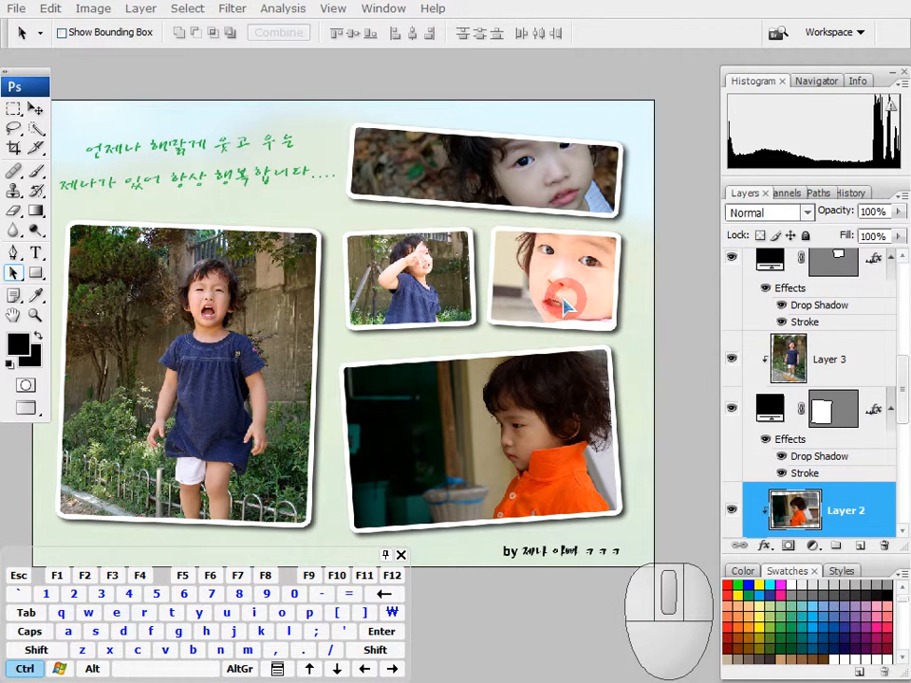
{"action": "right_click", "coordinate": [421, 292]}
{"action": "left_click", "coordinate": [446, 310]}
{"action": "right_click", "coordinate": [226, 343]}
{"action": "left_click", "coordinate": [240, 349]}
- Return the collage from full-screen mode to a standard document window and reposition that window slightly higher
{"action": "key", "text": "space"}
{"action": "left_click_drag", "start_coordinate": [386, 310], "coordinate": [429, 292]}
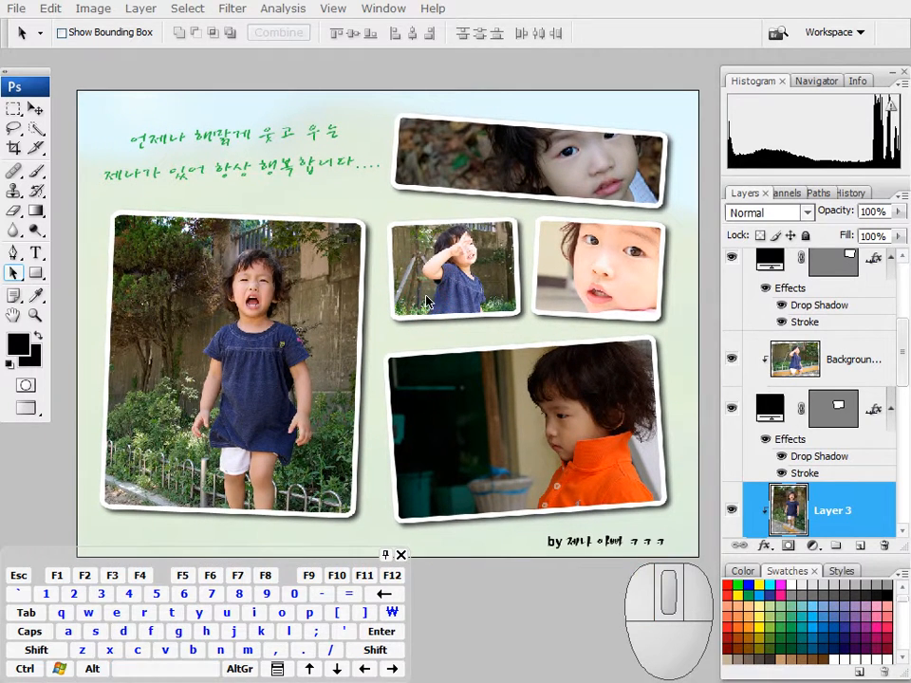
{"action": "key", "text": "f"}
{"action": "key", "text": "f"}
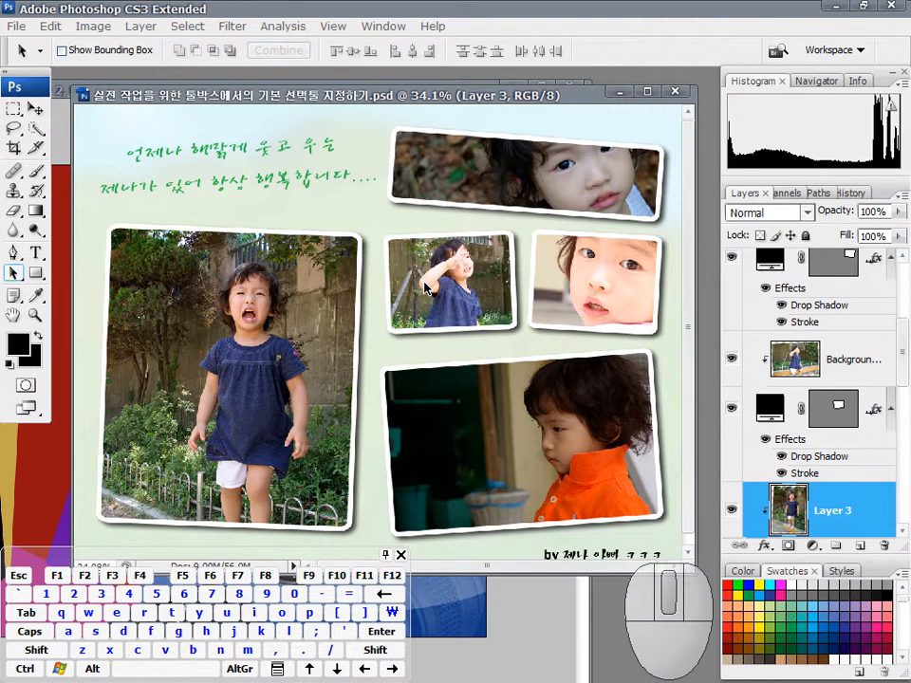
{"action": "mouse_move", "coordinate": [452, 103]}
{"action": "left_mouse_down"}
{"action": "mouse_move", "coordinate": [433, 95]}
{"action": "mouse_move", "coordinate": [459, 90]}
{"action": "left_mouse_up"}
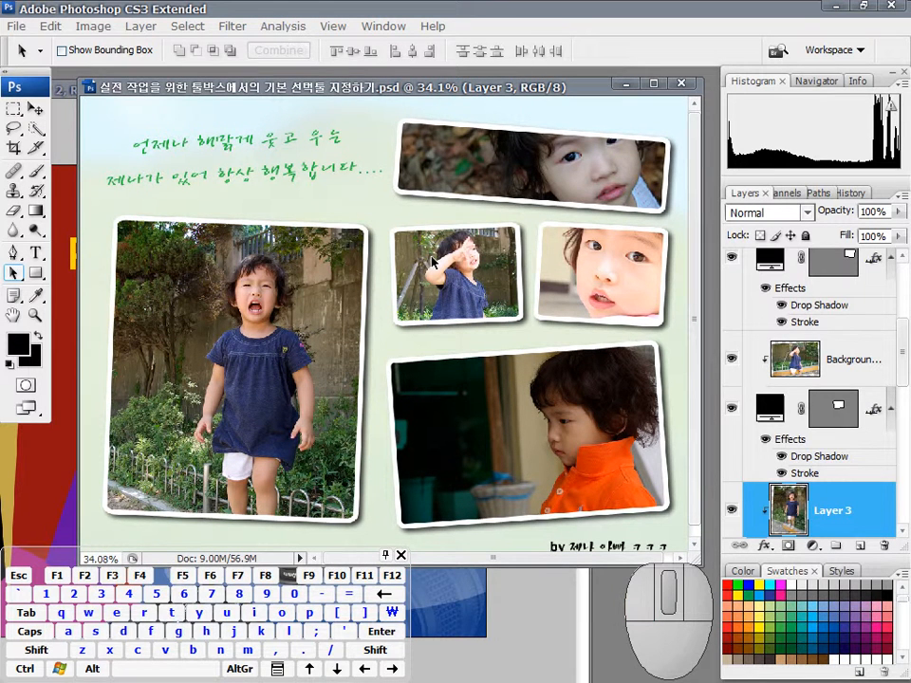